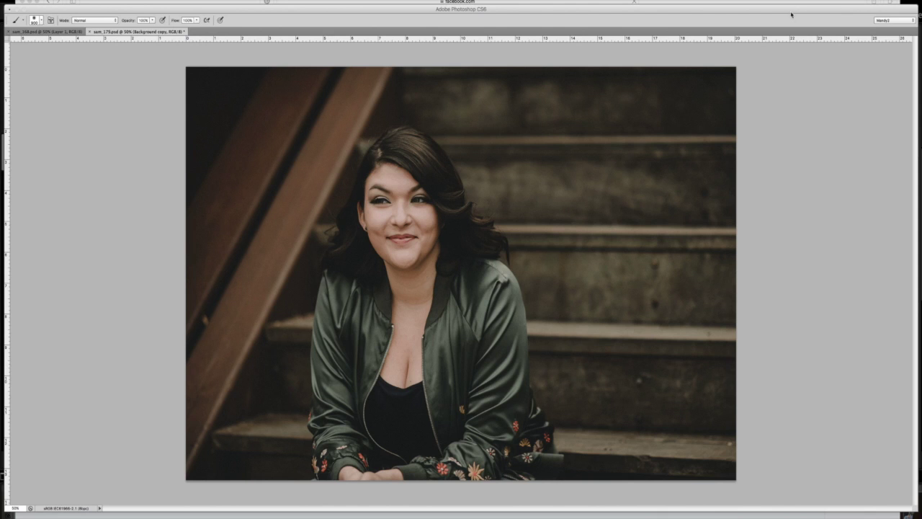
Compare the portrait with and without the Background copy layer by switching its visibility off and on.
{"action": "left_click", "coordinate": [790, 15]}
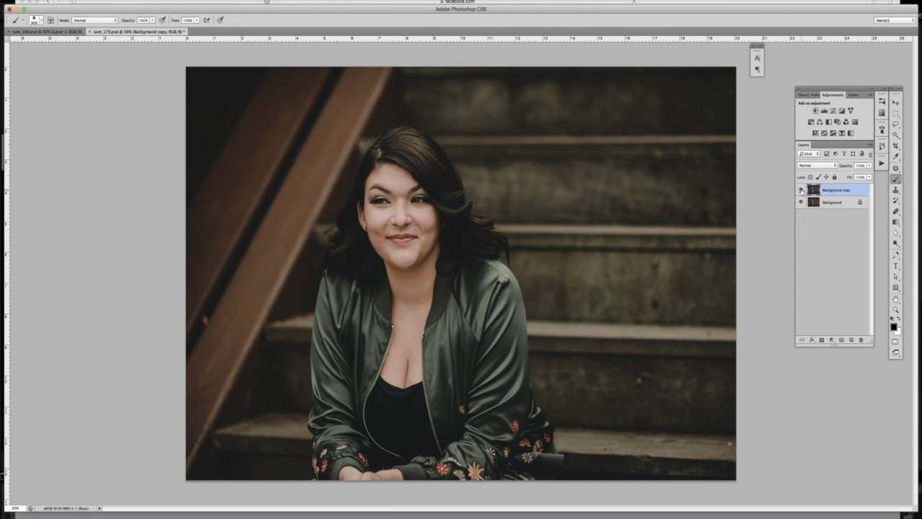
{"action": "left_click", "coordinate": [802, 190]}
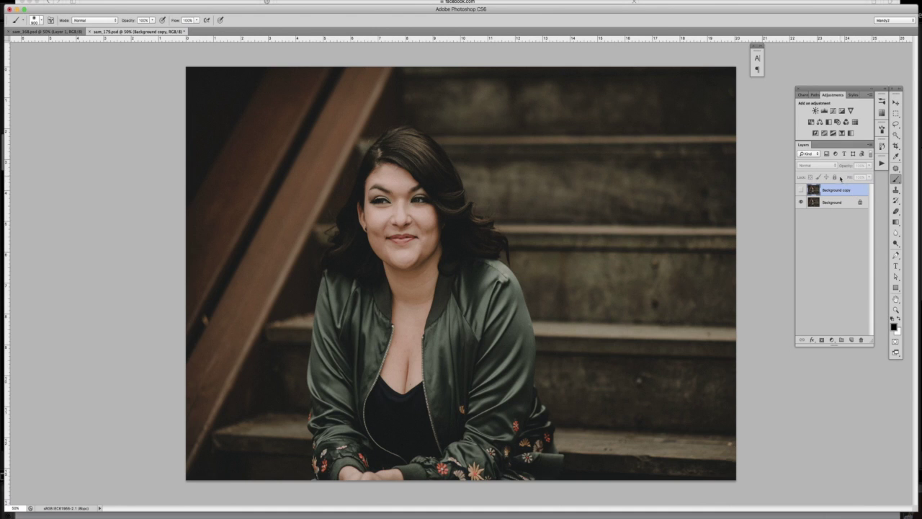
{"action": "left_click", "coordinate": [802, 191]}
{"action": "left_click", "coordinate": [803, 191]}
{"action": "left_click", "coordinate": [802, 190]}
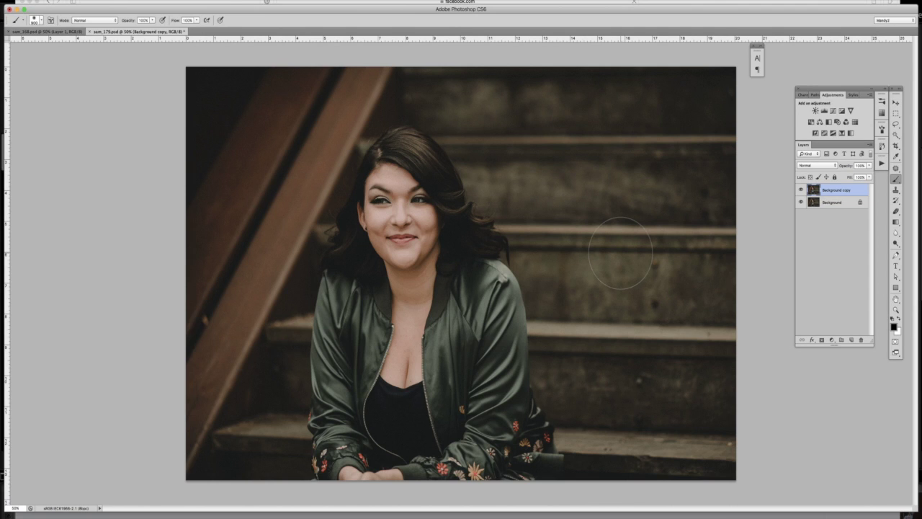
{"action": "key", "text": "bracketleft"}
{"action": "key", "text": "bracketleft"}
{"action": "key", "text": "bracketleft"}
{"action": "key", "text": "bracketleft"}
{"action": "key", "text": "bracketleft"}
Add a Levels adjustment layer and brighten the highlights by moving the white input point slightly inward, leaving the black point at 0.
{"action": "left_click", "coordinate": [825, 110]}
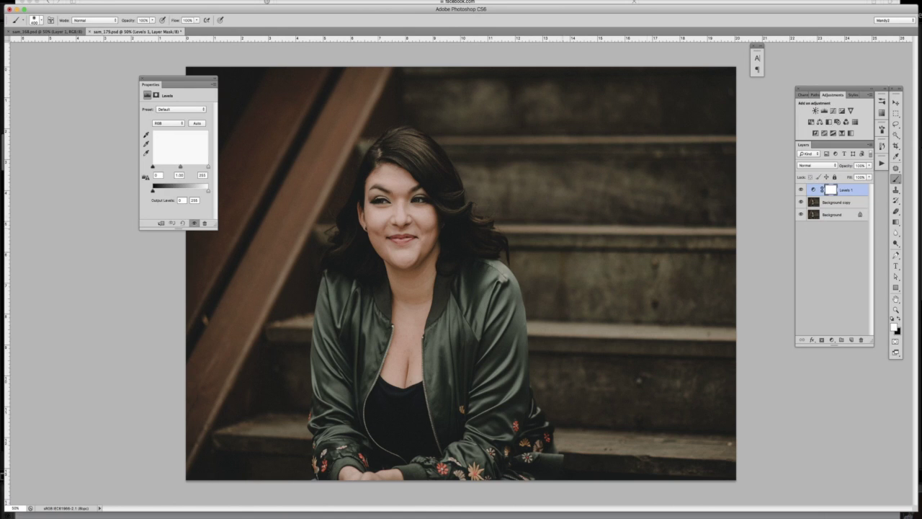
{"action": "left_click_drag", "start_coordinate": [208, 167], "coordinate": [205, 167]}
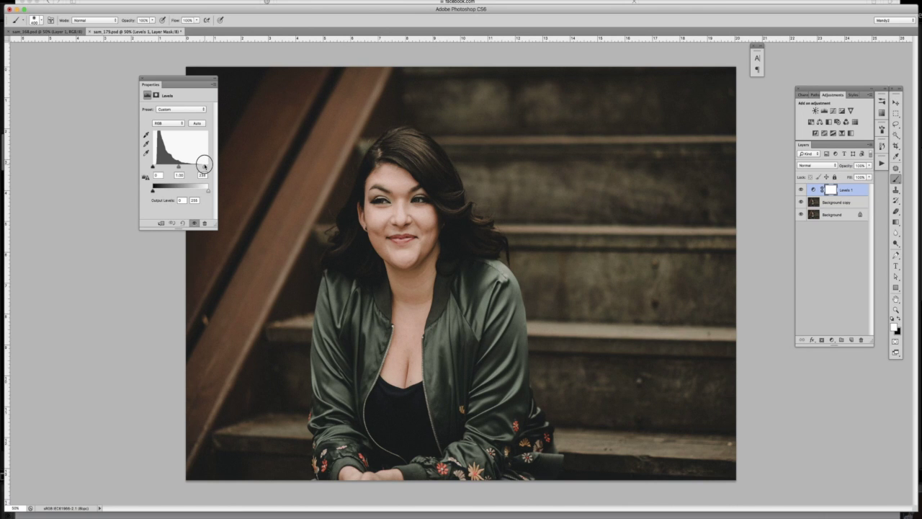
{"action": "left_click_drag", "start_coordinate": [205, 167], "coordinate": [155, 166]}
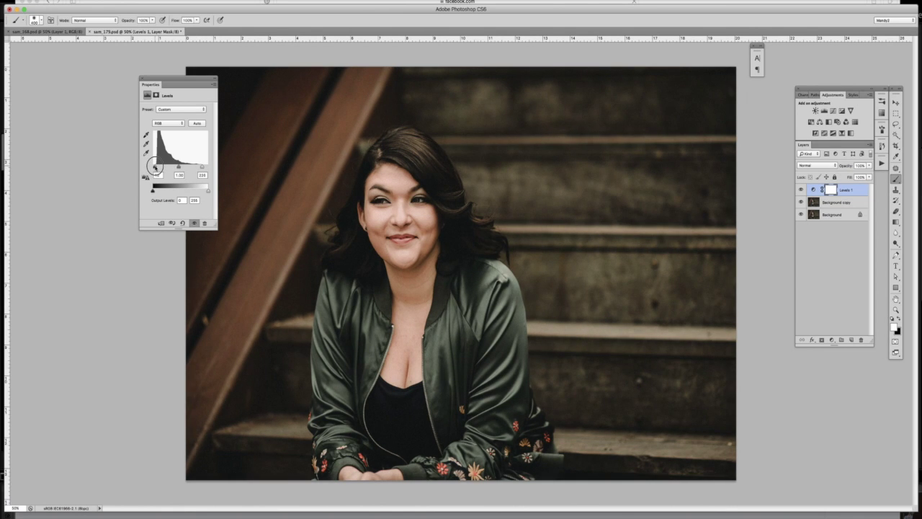
{"action": "left_click_drag", "start_coordinate": [155, 167], "coordinate": [152, 167]}
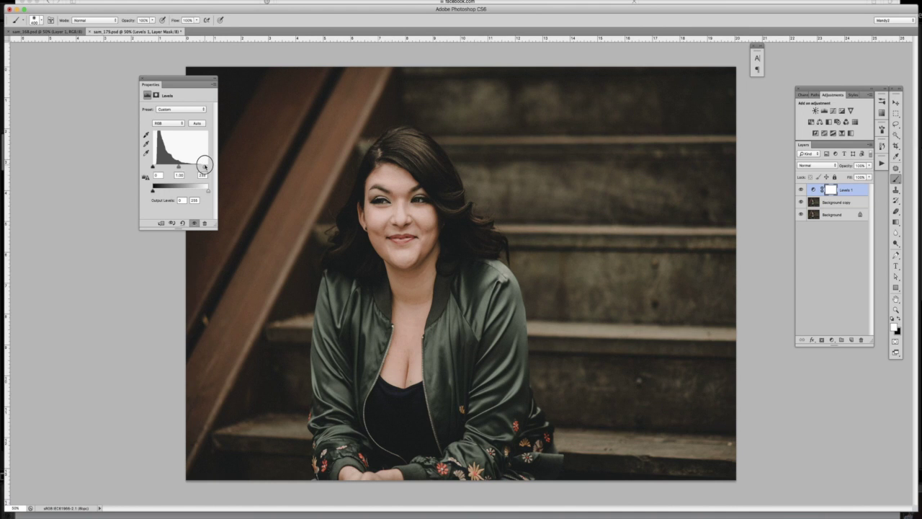
{"action": "left_click_drag", "start_coordinate": [206, 166], "coordinate": [204, 166]}
{"action": "left_click_drag", "start_coordinate": [203, 165], "coordinate": [203, 167]}
{"action": "left_click_drag", "start_coordinate": [204, 166], "coordinate": [204, 166]}
{"action": "left_click", "coordinate": [142, 79]}
Compare the photo before and after the Levels adjustment by switching that layer's visibility off and on.
{"action": "left_click", "coordinate": [801, 190]}
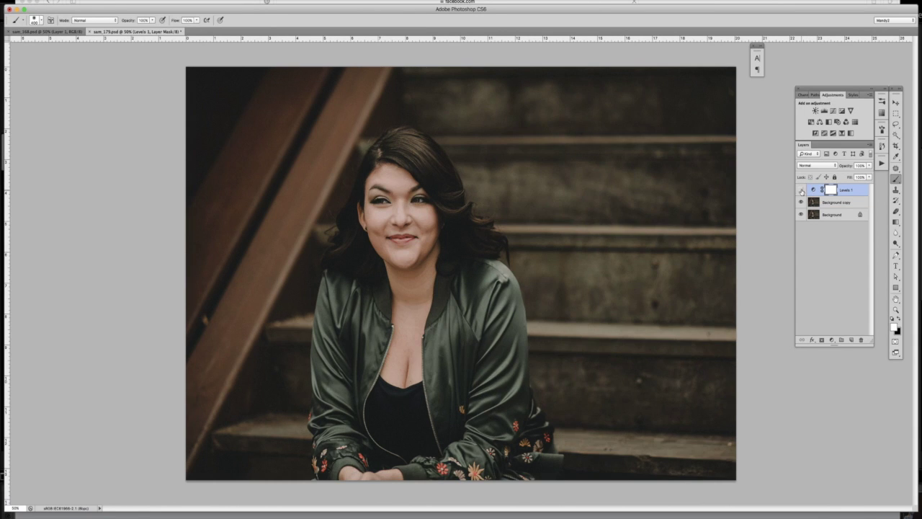
{"action": "left_click", "coordinate": [802, 190]}
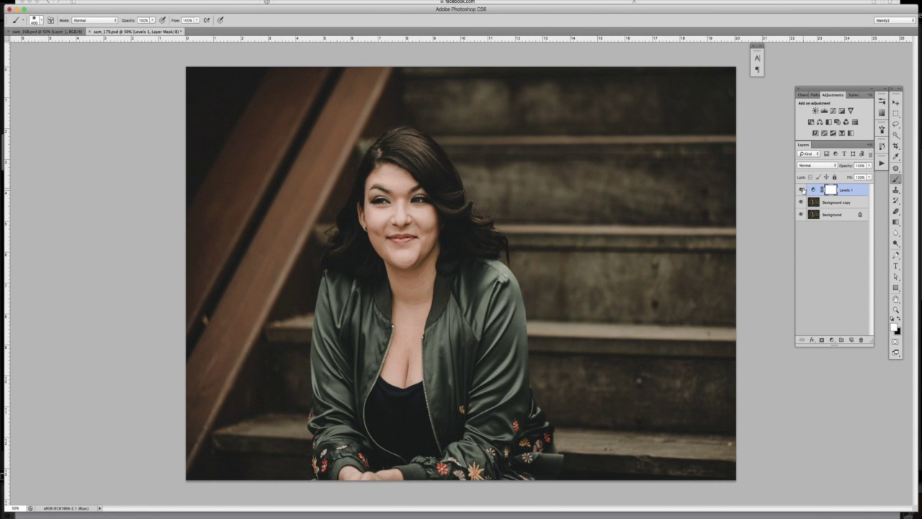
{"action": "left_click", "coordinate": [801, 190]}
{"action": "left_click", "coordinate": [802, 190]}
Place the texture Golden Rod (warm) copy.jpg from the JD IlluminationTextures1 folder into the portrait document.
{"action": "left_click", "coordinate": [220, 508]}
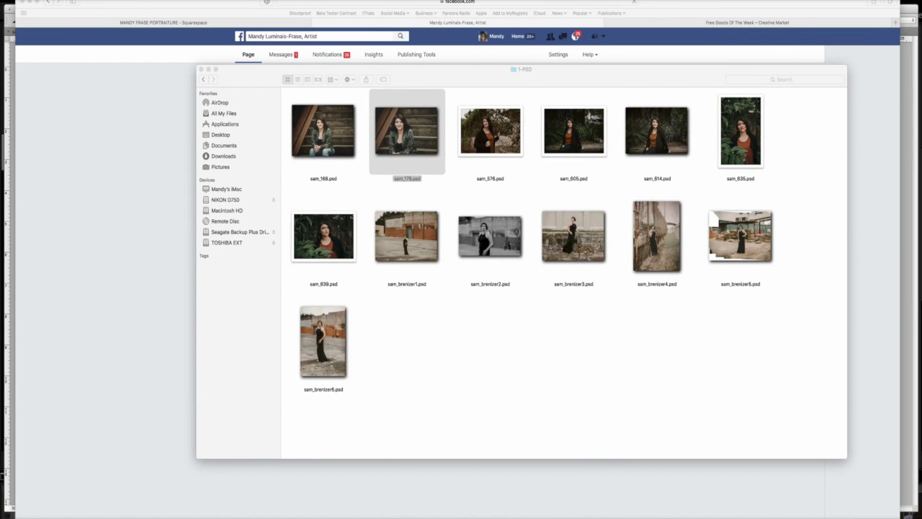
{"action": "left_click", "coordinate": [654, 508]}
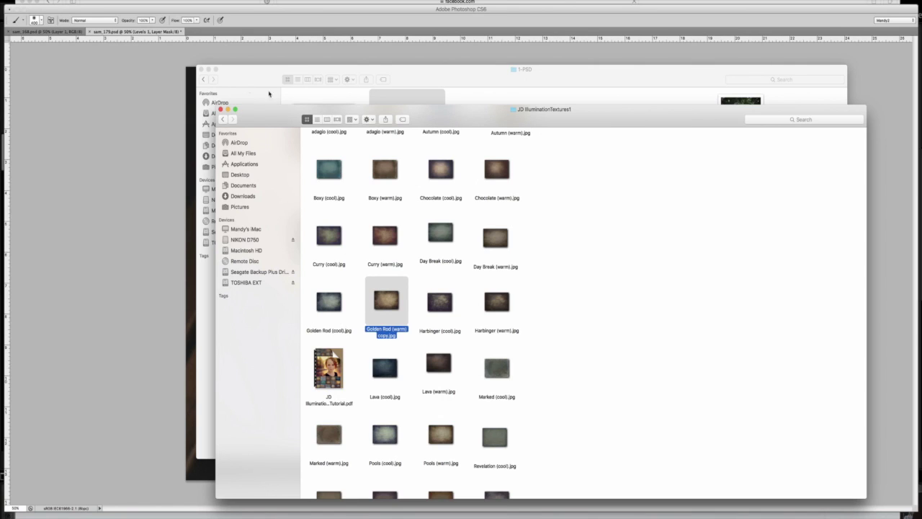
{"action": "left_click", "coordinate": [204, 69]}
{"action": "left_click_drag", "start_coordinate": [277, 117], "coordinate": [529, 73]}
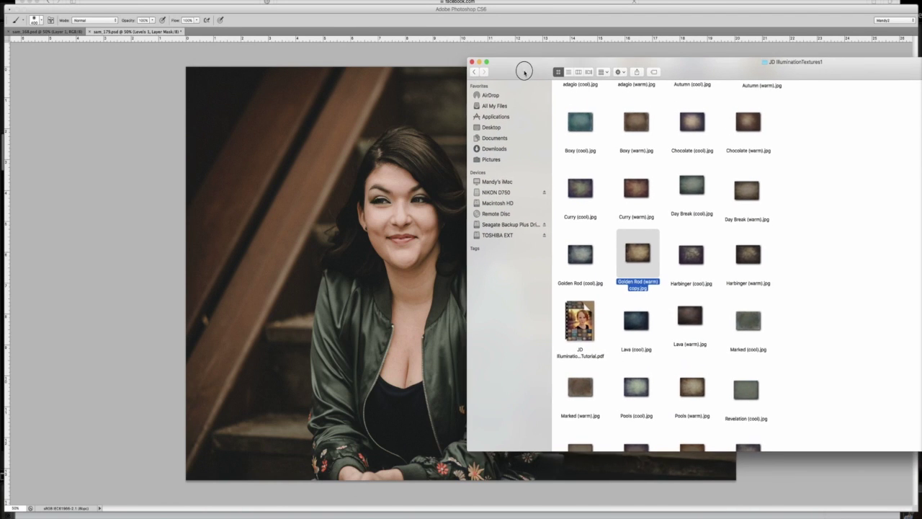
{"action": "left_click_drag", "start_coordinate": [637, 256], "coordinate": [270, 229]}
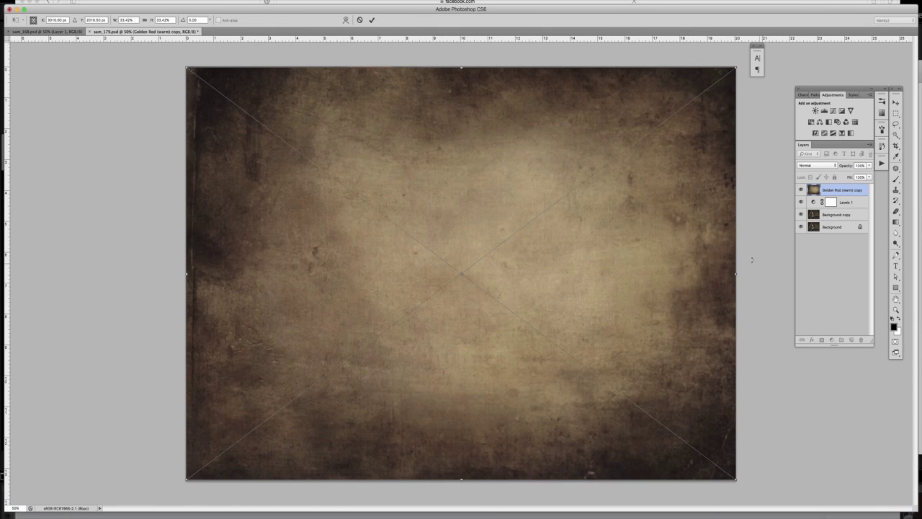
Stretch the placed texture slightly past the photo's upper and left edges, and set its blend mode to Soft Light.
{"action": "left_click_drag", "start_coordinate": [462, 69], "coordinate": [463, 56]}
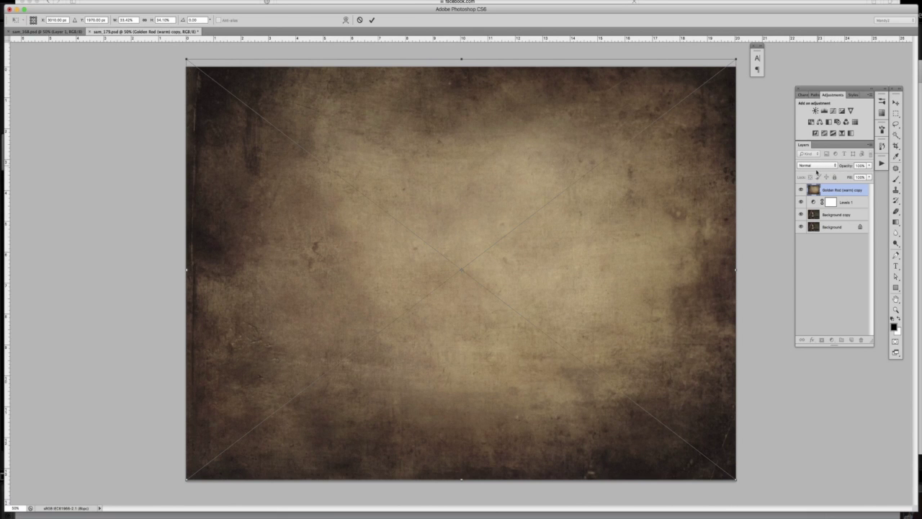
{"action": "left_click", "coordinate": [816, 165]}
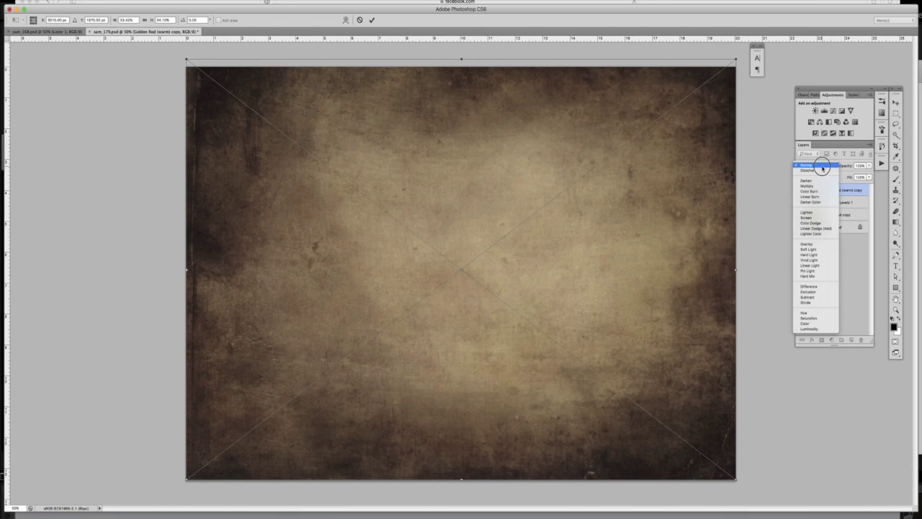
{"action": "left_click", "coordinate": [813, 249]}
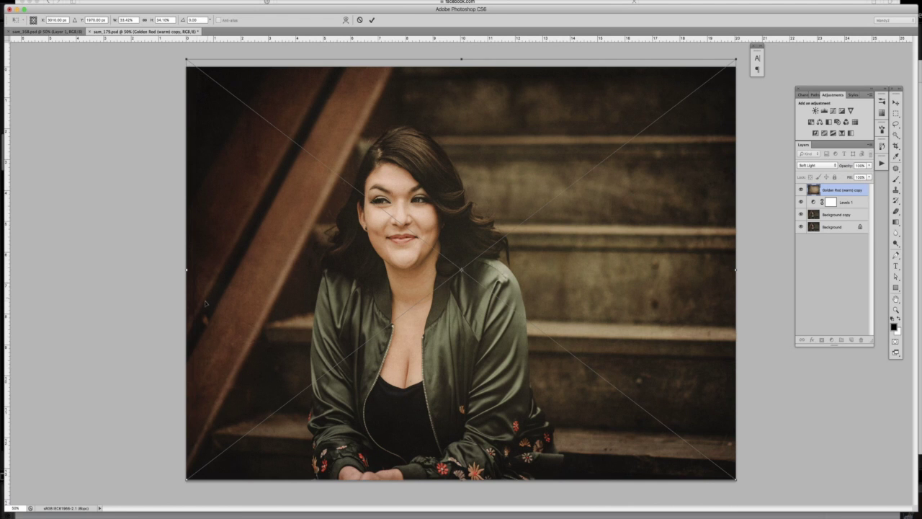
{"action": "left_click_drag", "start_coordinate": [185, 268], "coordinate": [155, 269]}
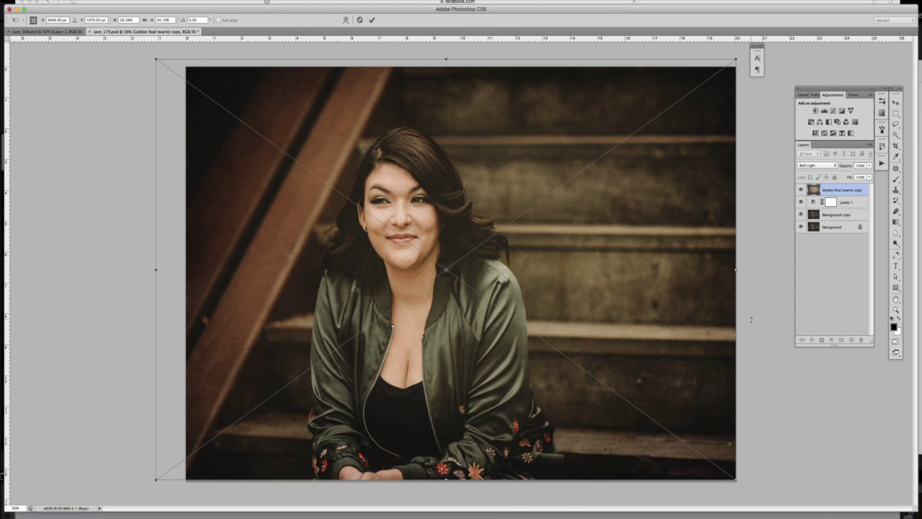
{"action": "key", "text": "Return"}
Select the woman by painting over her hair, face and jacket with an enlarged brush in Quick Mask mode.
{"action": "key", "text": "b"}
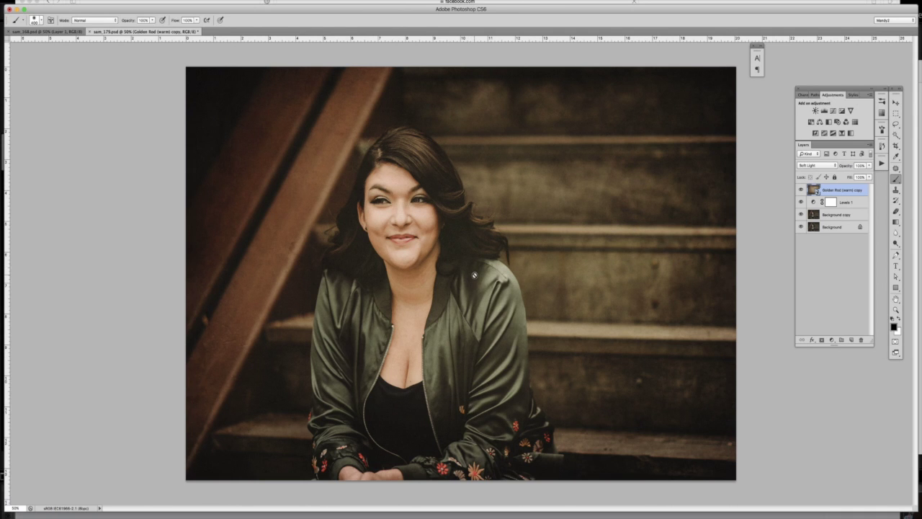
{"action": "key", "text": "q"}
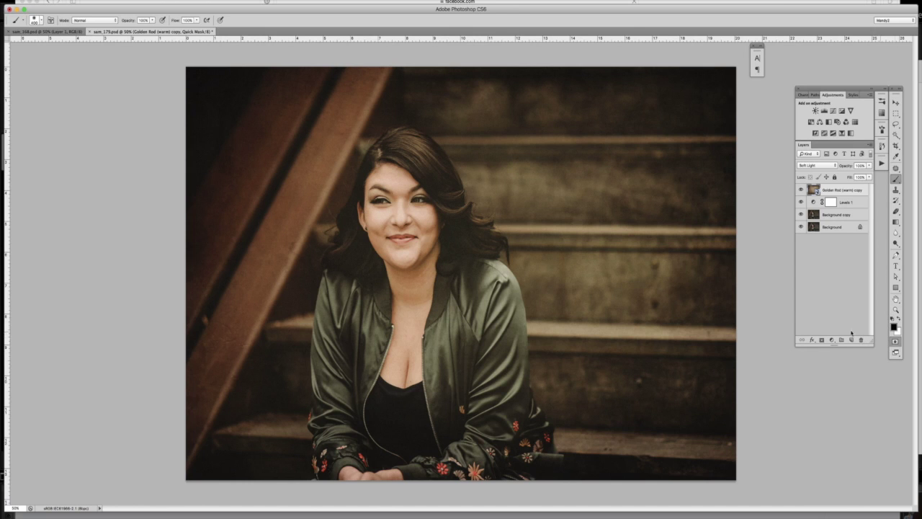
{"action": "key", "text": "bracketright"}
{"action": "key", "text": "bracketright"}
{"action": "key", "text": "bracketright"}
{"action": "mouse_move", "coordinate": [403, 209]}
{"action": "left_mouse_down"}
{"action": "mouse_move", "coordinate": [412, 186]}
{"action": "mouse_move", "coordinate": [422, 201]}
{"action": "mouse_move", "coordinate": [375, 216]}
{"action": "mouse_move", "coordinate": [403, 136]}
{"action": "mouse_move", "coordinate": [353, 274]}
{"action": "mouse_move", "coordinate": [375, 310]}
{"action": "mouse_move", "coordinate": [447, 216]}
{"action": "mouse_move", "coordinate": [454, 173]}
{"action": "left_mouse_up"}
{"action": "mouse_move", "coordinate": [461, 263]}
{"action": "left_mouse_down"}
{"action": "mouse_move", "coordinate": [482, 360]}
{"action": "mouse_move", "coordinate": [389, 339]}
{"action": "mouse_move", "coordinate": [342, 295]}
{"action": "mouse_move", "coordinate": [339, 361]}
{"action": "mouse_move", "coordinate": [382, 403]}
{"action": "mouse_move", "coordinate": [440, 432]}
{"action": "mouse_move", "coordinate": [462, 331]}
{"action": "left_mouse_up"}
{"action": "mouse_move", "coordinate": [453, 249]}
{"action": "left_mouse_down"}
{"action": "mouse_move", "coordinate": [490, 245]}
{"action": "mouse_move", "coordinate": [519, 346]}
{"action": "mouse_move", "coordinate": [454, 454]}
{"action": "mouse_move", "coordinate": [516, 450]}
{"action": "mouse_move", "coordinate": [407, 461]}
{"action": "mouse_move", "coordinate": [338, 414]}
{"action": "mouse_move", "coordinate": [339, 439]}
{"action": "mouse_move", "coordinate": [389, 464]}
{"action": "mouse_move", "coordinate": [426, 469]}
{"action": "mouse_move", "coordinate": [425, 432]}
{"action": "left_mouse_up"}
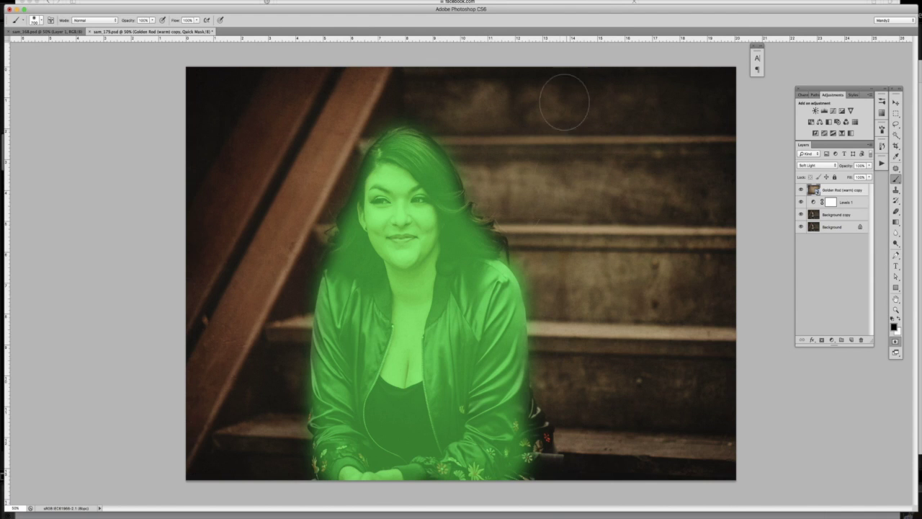
{"action": "left_click_drag", "start_coordinate": [532, 426], "coordinate": [542, 441]}
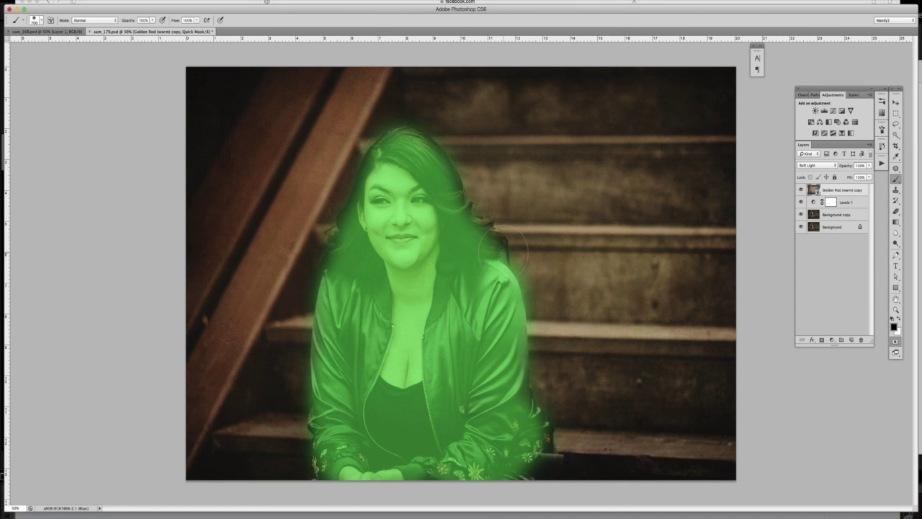
{"action": "key", "text": "q"}
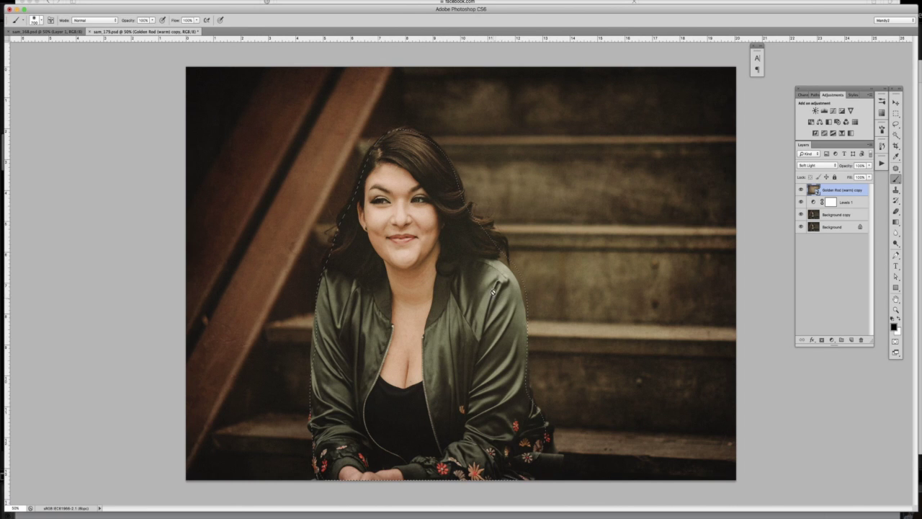
Feather the selection around the woman, keeping the offered feather radius.
{"action": "left_click", "coordinate": [173, 0]}
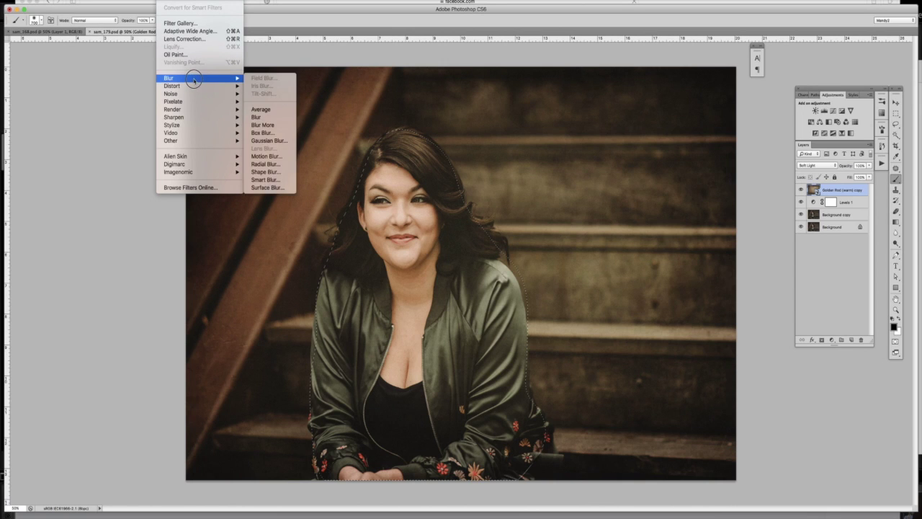
{"action": "mouse_move", "coordinate": [148, 0]}
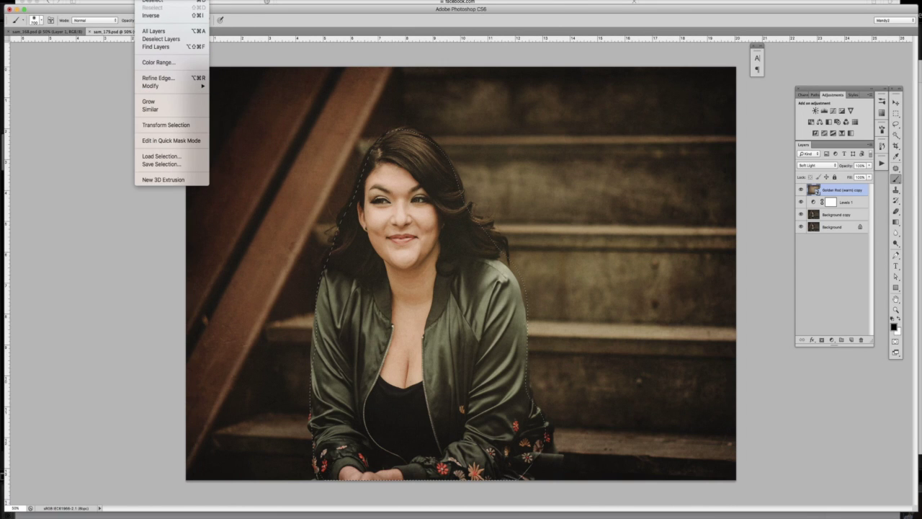
{"action": "mouse_move", "coordinate": [176, 86]}
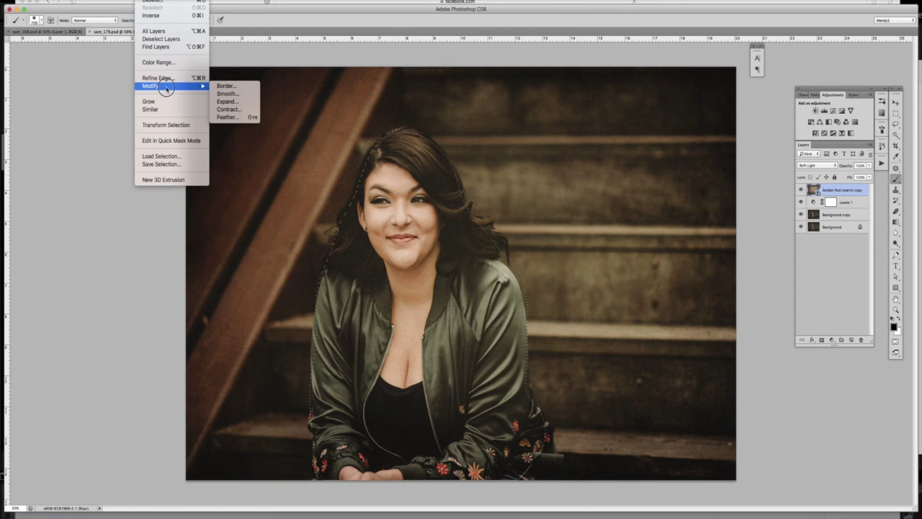
{"action": "left_click", "coordinate": [227, 117]}
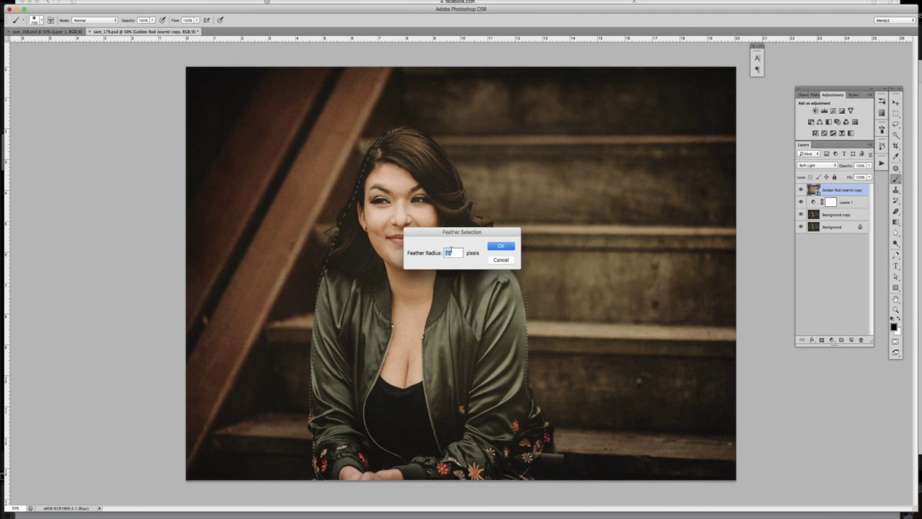
{"action": "left_click", "coordinate": [511, 249]}
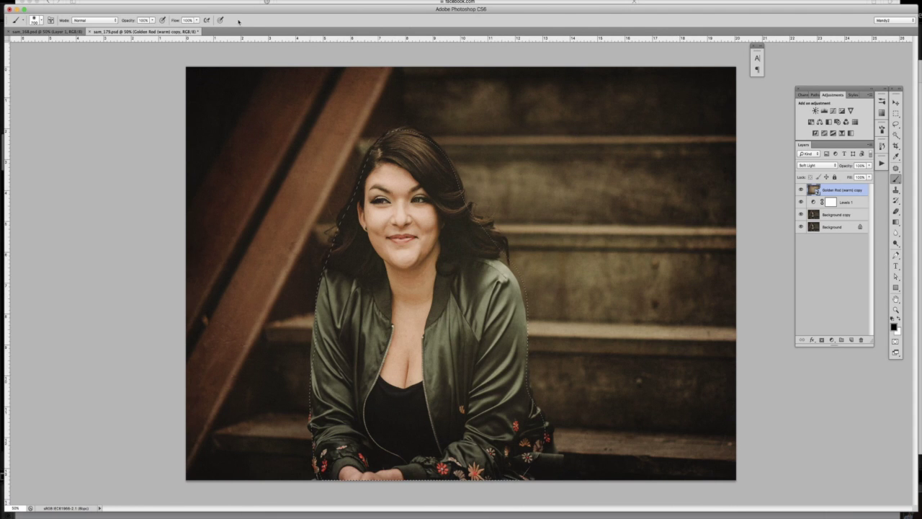
Apply a Gaussian Blur to the texture within the feathered selection of the woman, keeping the offered radius.
{"action": "left_click", "coordinate": [167, 2]}
{"action": "mouse_move", "coordinate": [177, 76]}
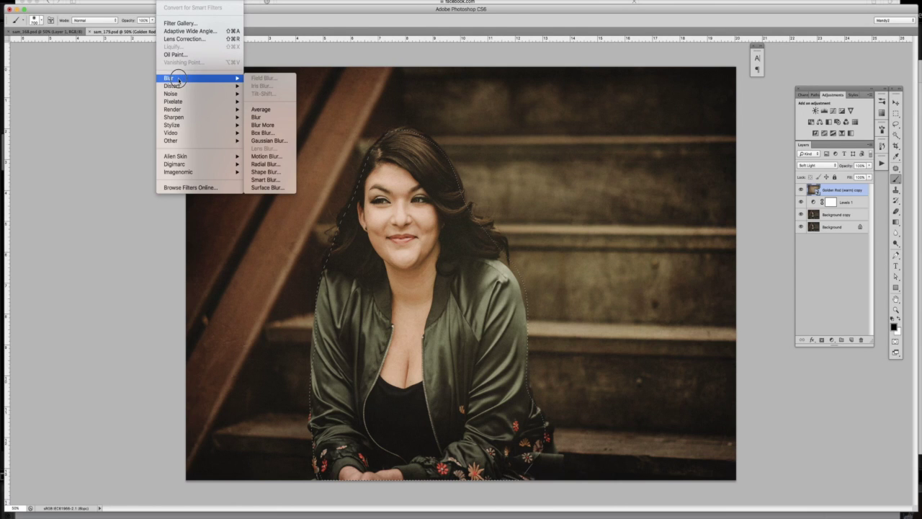
{"action": "left_click", "coordinate": [278, 141]}
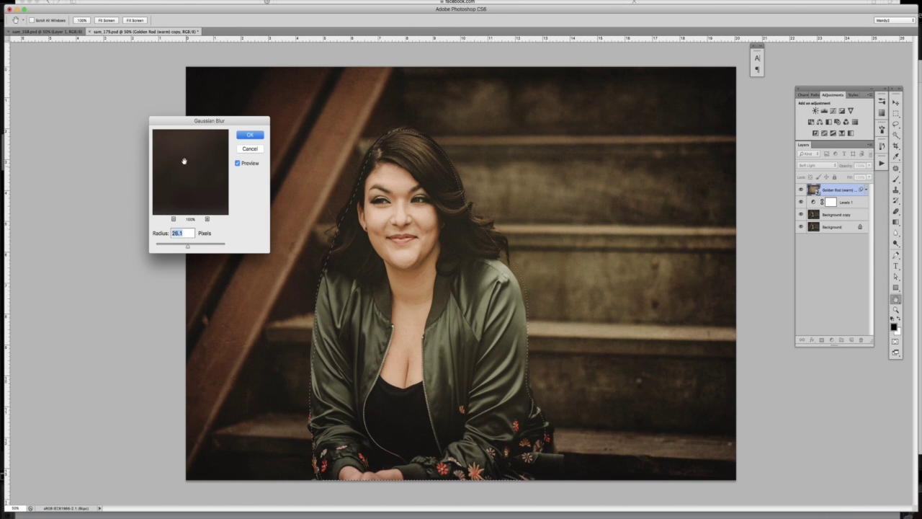
{"action": "left_click", "coordinate": [250, 135]}
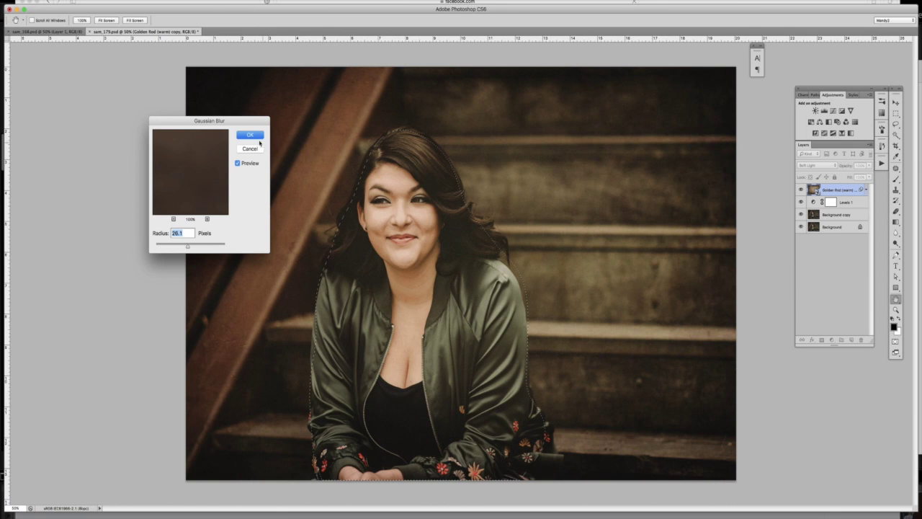
{"action": "key", "text": "Return"}
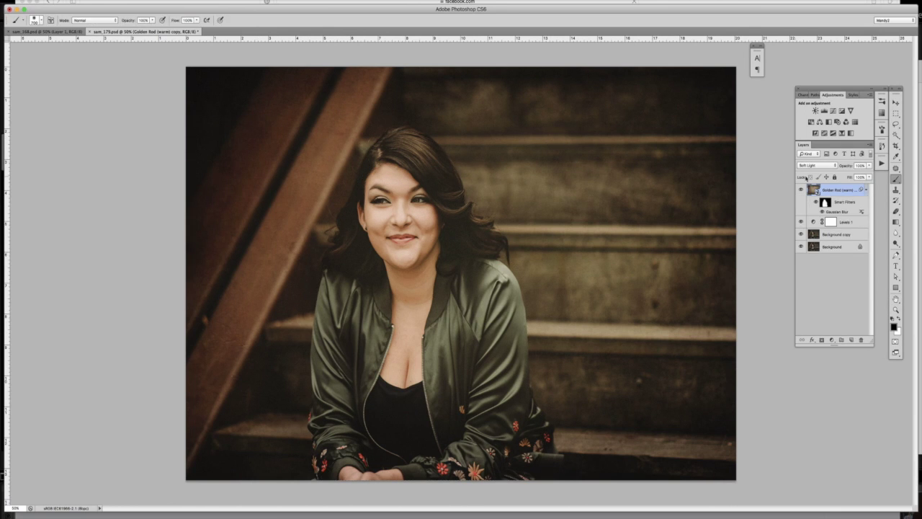
Rasterize the Golden Rod (warm) copy smart object, including its blur smart filter, into a normal layer.
{"action": "left_click", "coordinate": [817, 203]}
{"action": "left_click", "coordinate": [108, 0]}
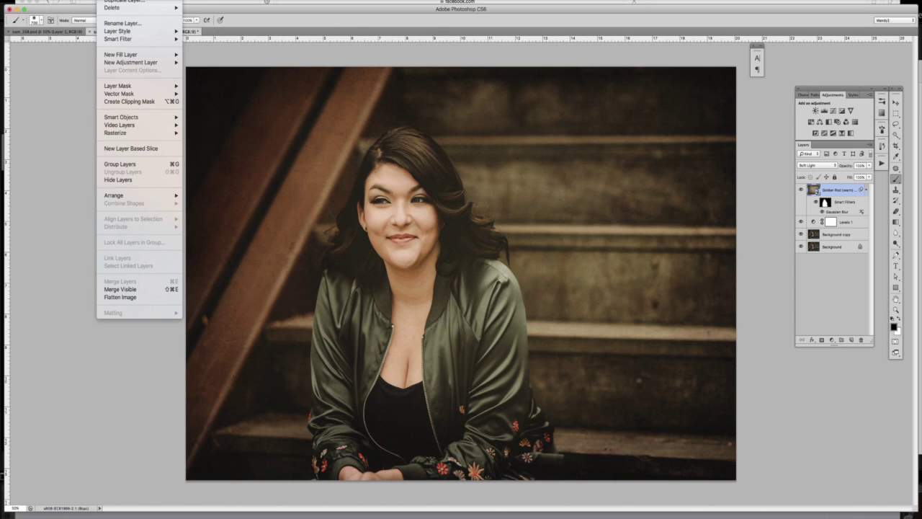
{"action": "mouse_move", "coordinate": [141, 134]}
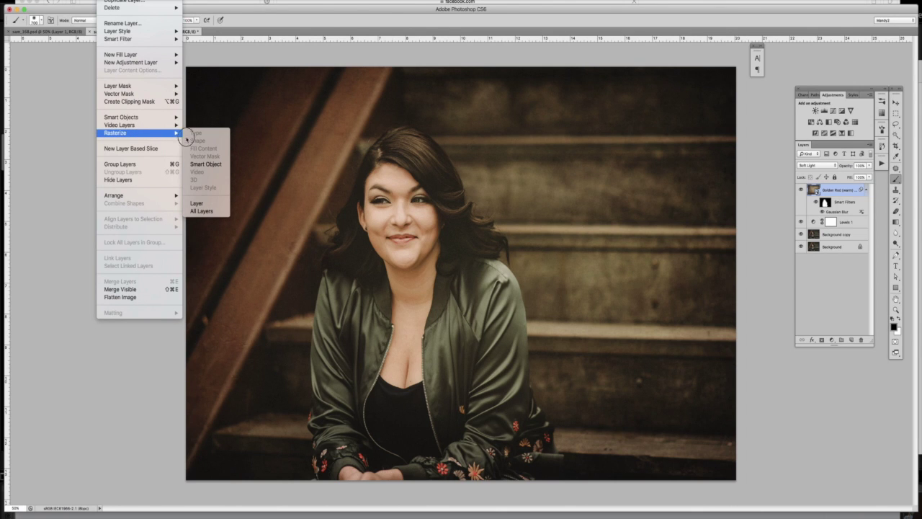
{"action": "left_click", "coordinate": [206, 164]}
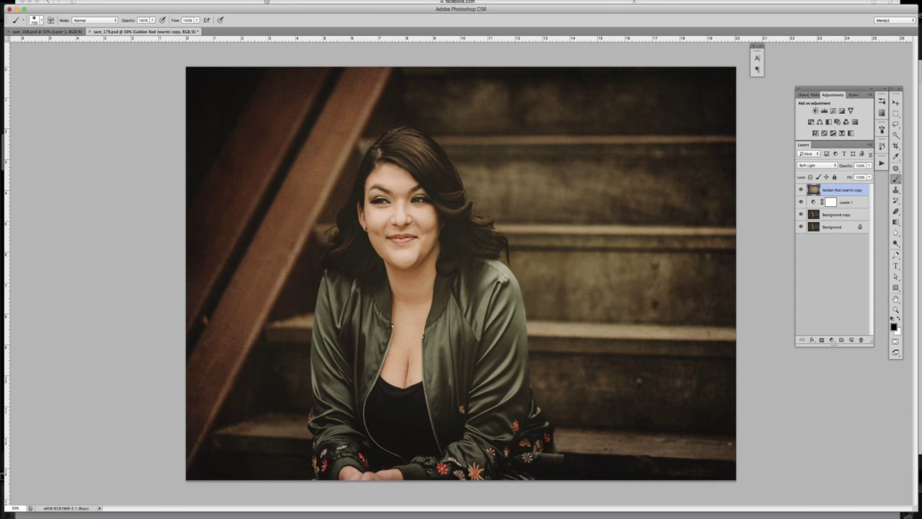
Lower the texture layer's saturation by more than half with Hue/Saturation and compare the image with and without the texture.
{"action": "left_click", "coordinate": [90, 0]}
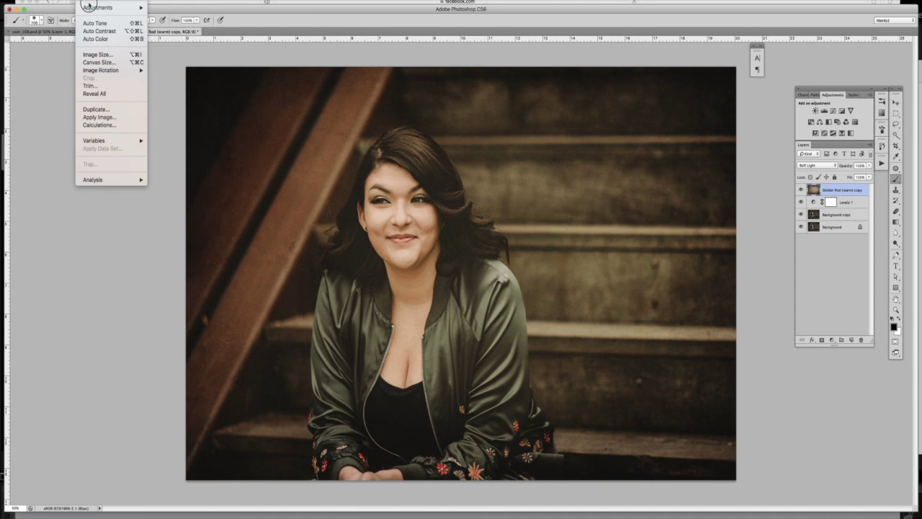
{"action": "mouse_move", "coordinate": [92, 6]}
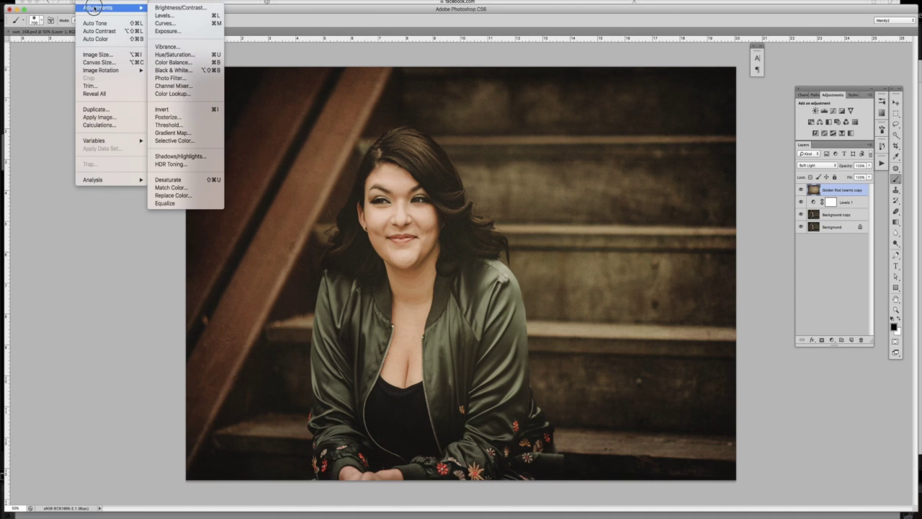
{"action": "left_click", "coordinate": [177, 55]}
{"action": "left_click_drag", "start_coordinate": [632, 195], "coordinate": [610, 194]}
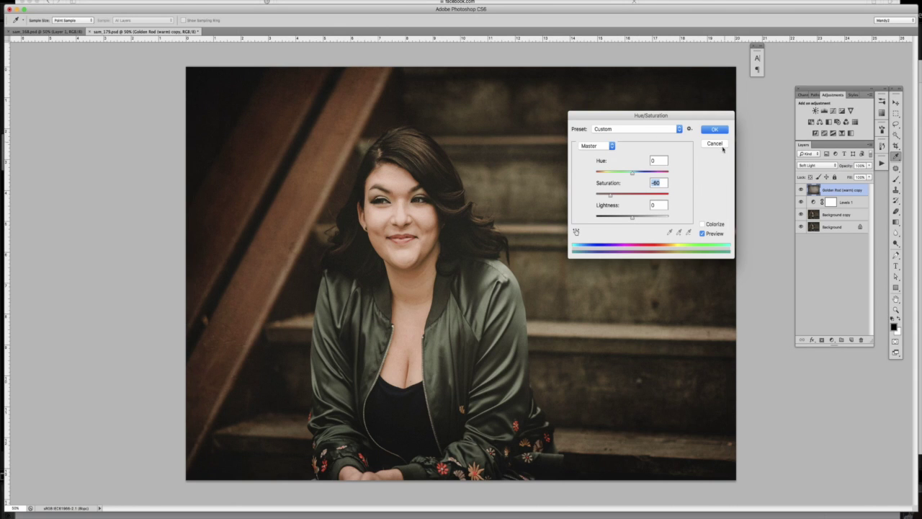
{"action": "left_click_drag", "start_coordinate": [610, 195], "coordinate": [612, 195]}
{"action": "left_click", "coordinate": [714, 129]}
{"action": "key", "text": "b"}
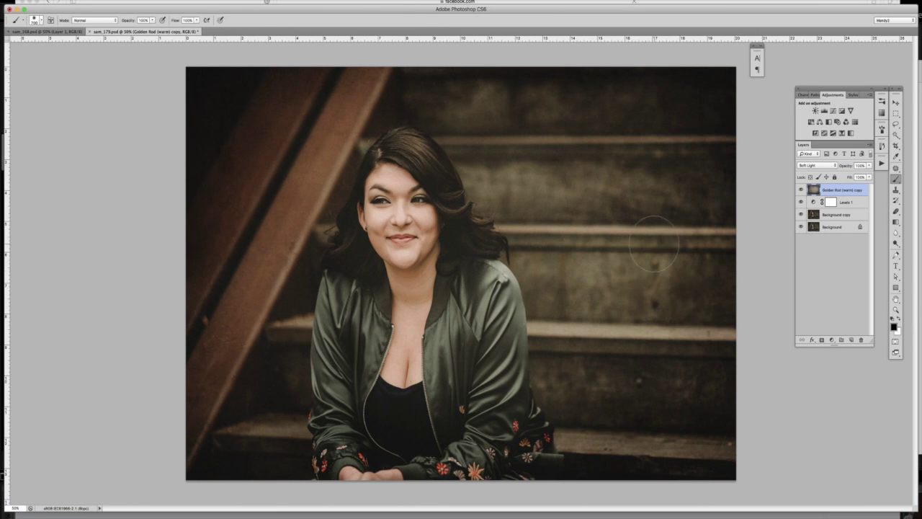
{"action": "left_click", "coordinate": [801, 189]}
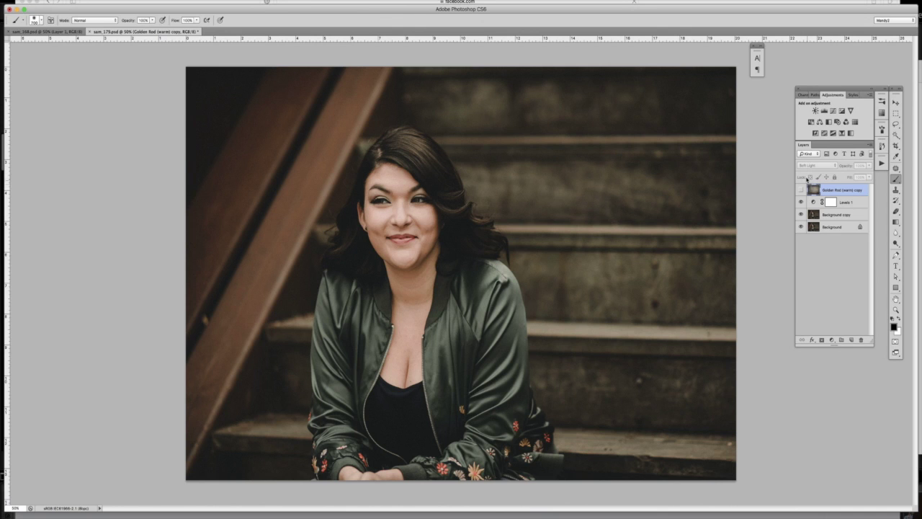
{"action": "left_click", "coordinate": [800, 189]}
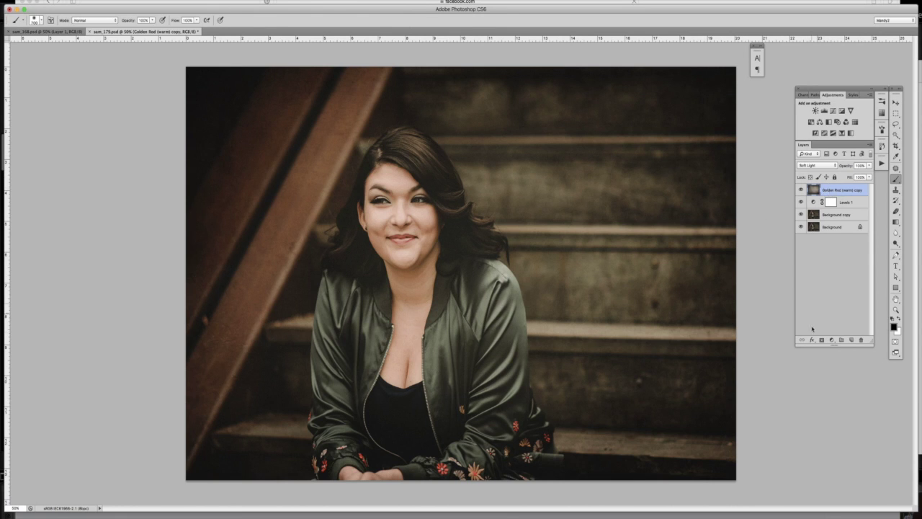
Add a layer mask to the texture layer, paint black at about 22% opacity over the woman's face and chest, and compare the effect.
{"action": "left_click", "coordinate": [822, 340]}
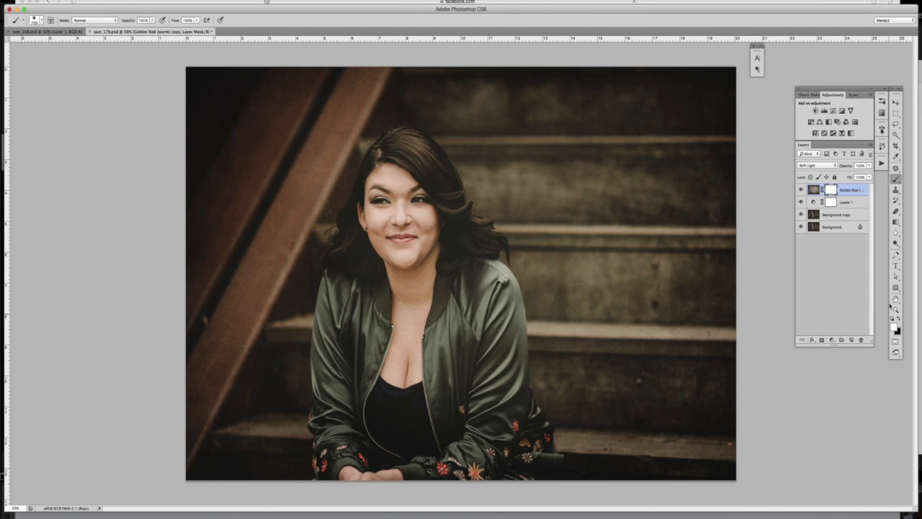
{"action": "key", "text": "x"}
{"action": "left_click_drag", "start_coordinate": [152, 20], "coordinate": [125, 33]}
{"action": "left_click", "coordinate": [248, 16]}
{"action": "left_click_drag", "start_coordinate": [420, 167], "coordinate": [382, 166]}
{"action": "left_click_drag", "start_coordinate": [404, 338], "coordinate": [401, 369]}
{"action": "left_click", "coordinate": [801, 190]}
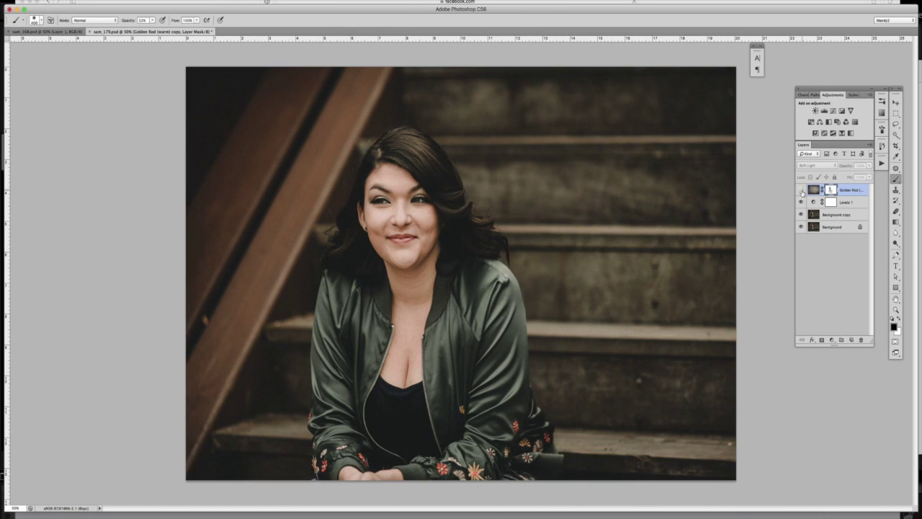
{"action": "left_click", "coordinate": [801, 190]}
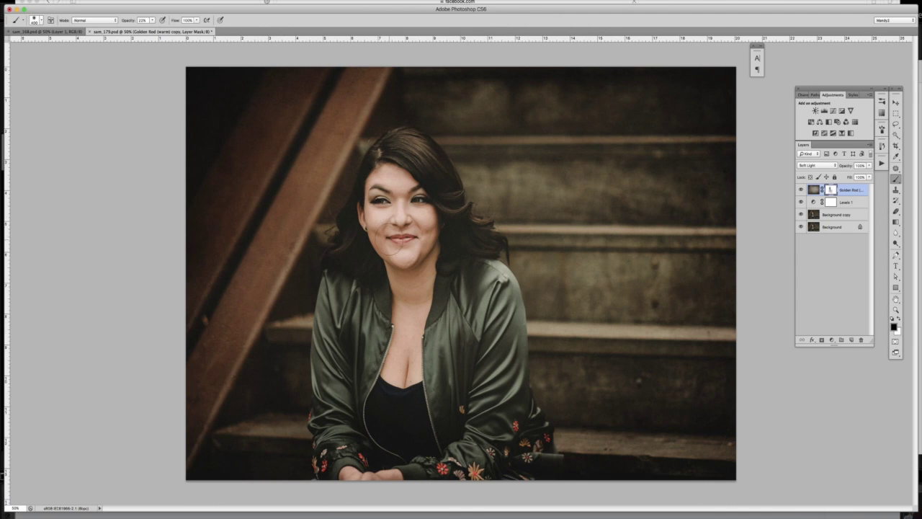
Select the woman by painting over her hair, face and jacket in Quick Mask mode with a larger brush at 100% opacity.
{"action": "key", "text": "q"}
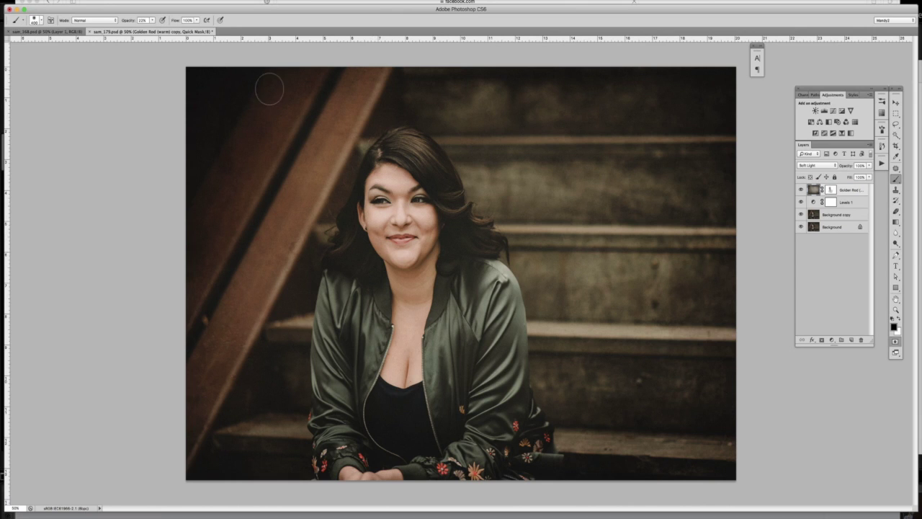
{"action": "left_click", "coordinate": [152, 22]}
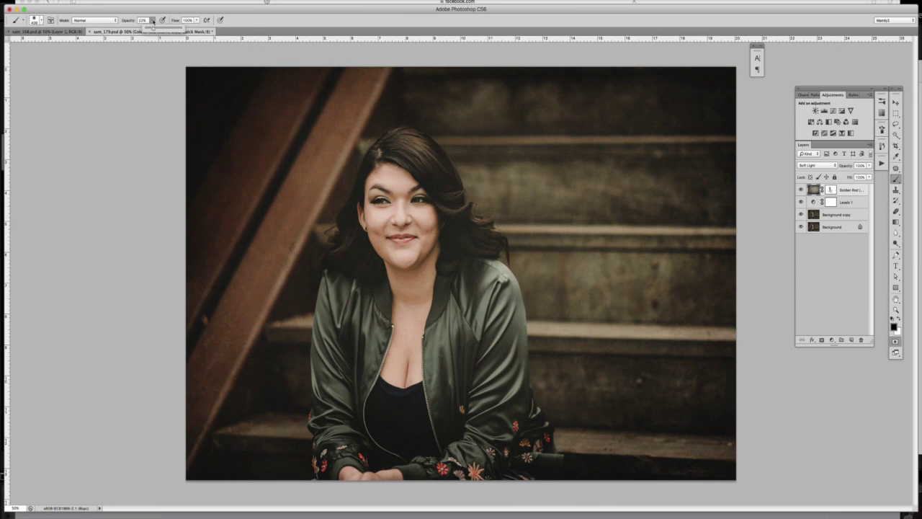
{"action": "left_click_drag", "start_coordinate": [154, 28], "coordinate": [213, 34]}
{"action": "key", "text": "bracketleft"}
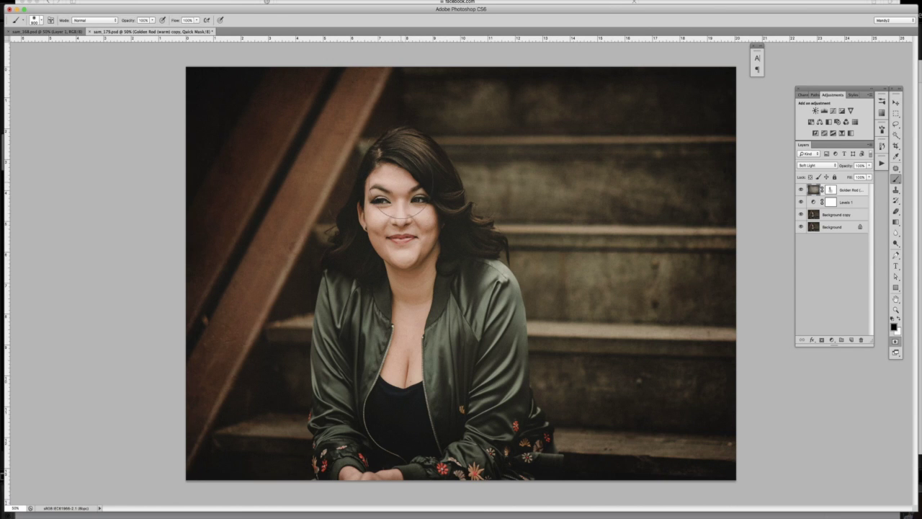
{"action": "mouse_move", "coordinate": [403, 177]}
{"action": "left_mouse_down"}
{"action": "mouse_move", "coordinate": [407, 155]}
{"action": "mouse_move", "coordinate": [364, 238]}
{"action": "mouse_move", "coordinate": [354, 310]}
{"action": "mouse_move", "coordinate": [360, 400]}
{"action": "mouse_move", "coordinate": [440, 317]}
{"action": "mouse_move", "coordinate": [461, 245]}
{"action": "mouse_move", "coordinate": [497, 338]}
{"action": "mouse_move", "coordinate": [403, 447]}
{"action": "mouse_move", "coordinate": [346, 440]}
{"action": "mouse_move", "coordinate": [508, 302]}
{"action": "mouse_move", "coordinate": [408, 229]}
{"action": "left_mouse_up"}
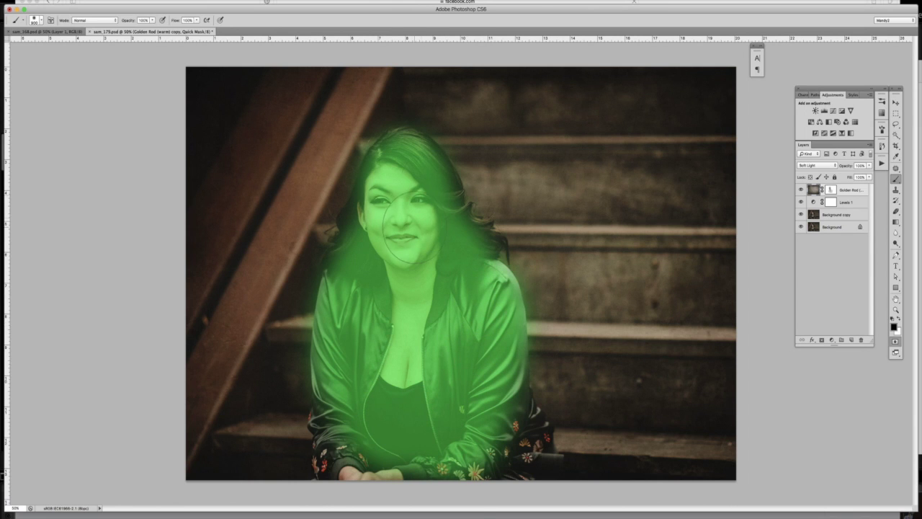
{"action": "key", "text": "q"}
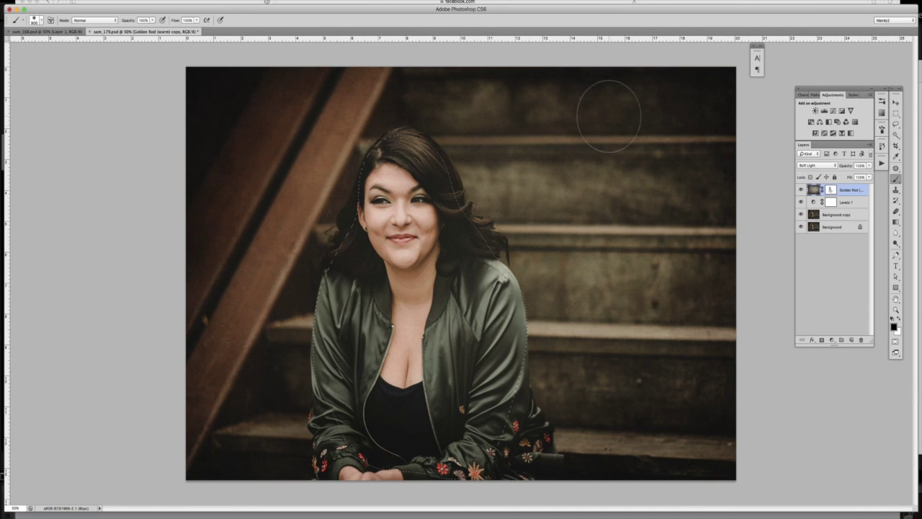
Add a Levels adjustment limited to the selected woman, nudge its black input slider slightly, and compare the effect.
{"action": "left_click", "coordinate": [824, 110]}
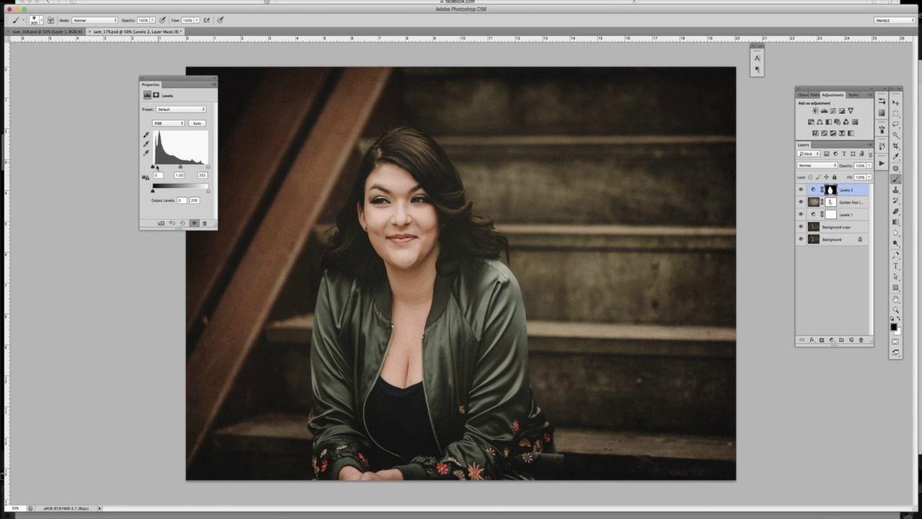
{"action": "left_click_drag", "start_coordinate": [152, 166], "coordinate": [153, 168]}
{"action": "left_click", "coordinate": [142, 78]}
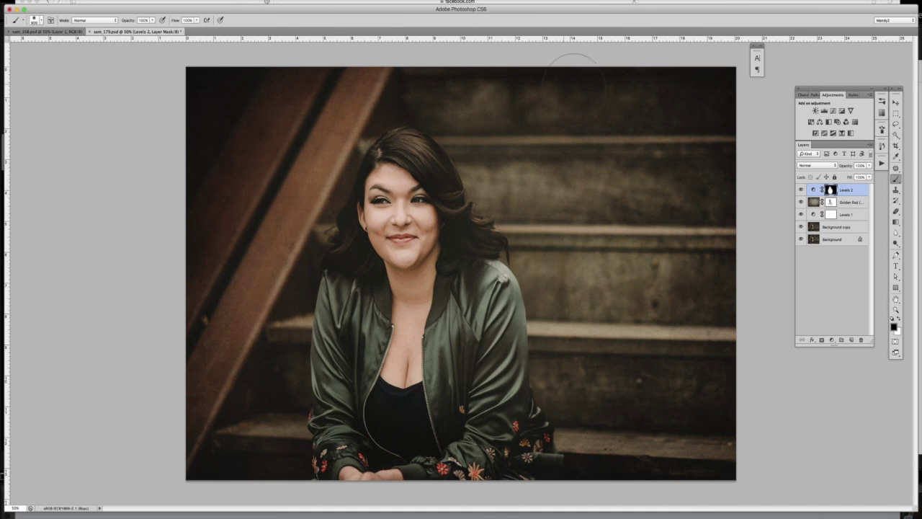
{"action": "left_click", "coordinate": [802, 190]}
{"action": "left_click", "coordinate": [802, 189]}
Add a Curves adjustment that slightly darkens the tones sampled from the stairs beside the woman, and invert its mask to black.
{"action": "left_click", "coordinate": [834, 111]}
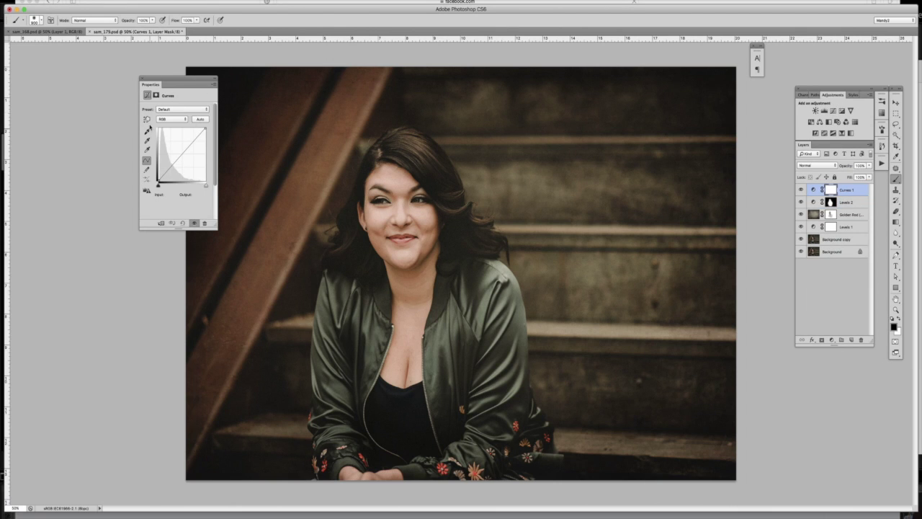
{"action": "left_click", "coordinate": [147, 119]}
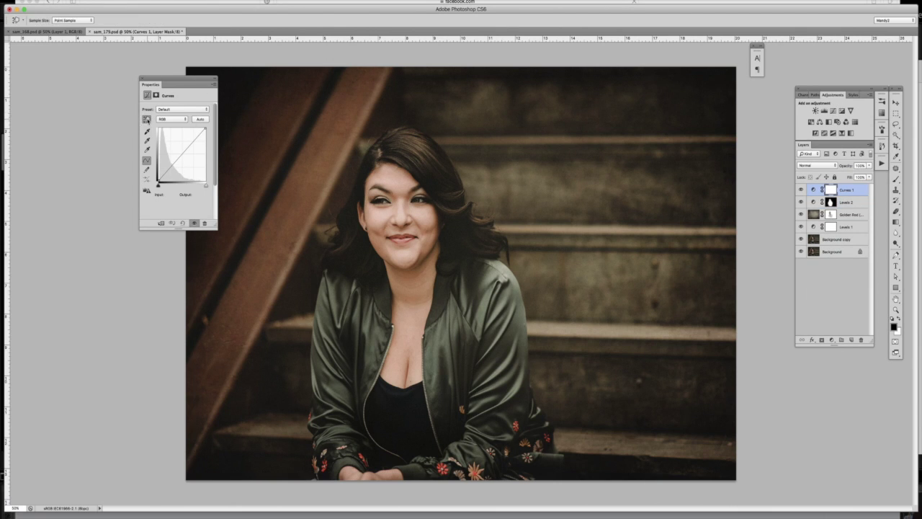
{"action": "left_click_drag", "start_coordinate": [526, 179], "coordinate": [523, 185]}
{"action": "left_click", "coordinate": [156, 96]}
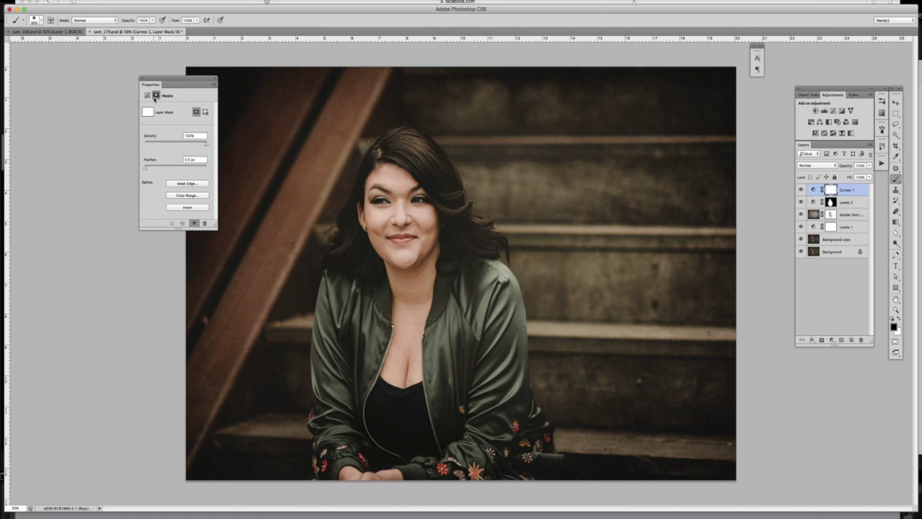
{"action": "left_click", "coordinate": [189, 208]}
{"action": "left_click", "coordinate": [142, 79]}
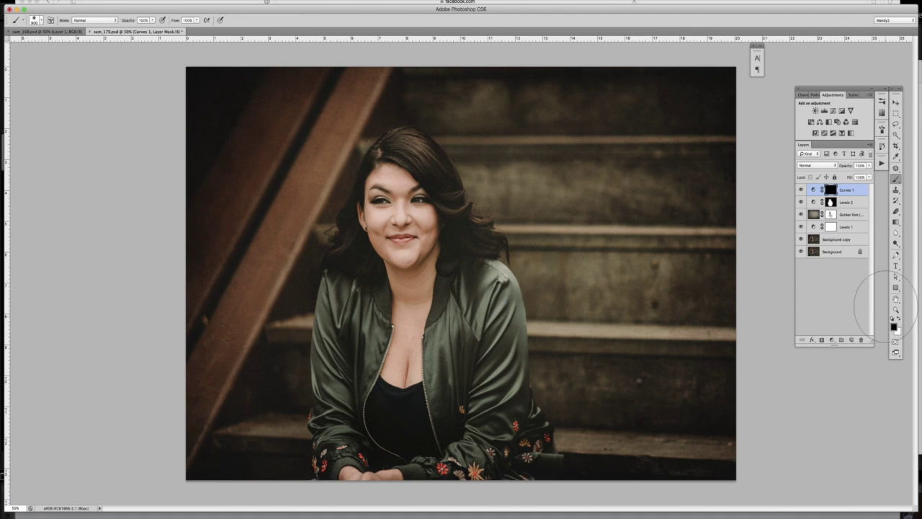
Paint white on the Curves mask over the stairs beside the woman and compare the darkening on and off.
{"action": "key", "text": "x"}
{"action": "left_click", "coordinate": [801, 189]}
{"action": "left_click", "coordinate": [800, 190]}
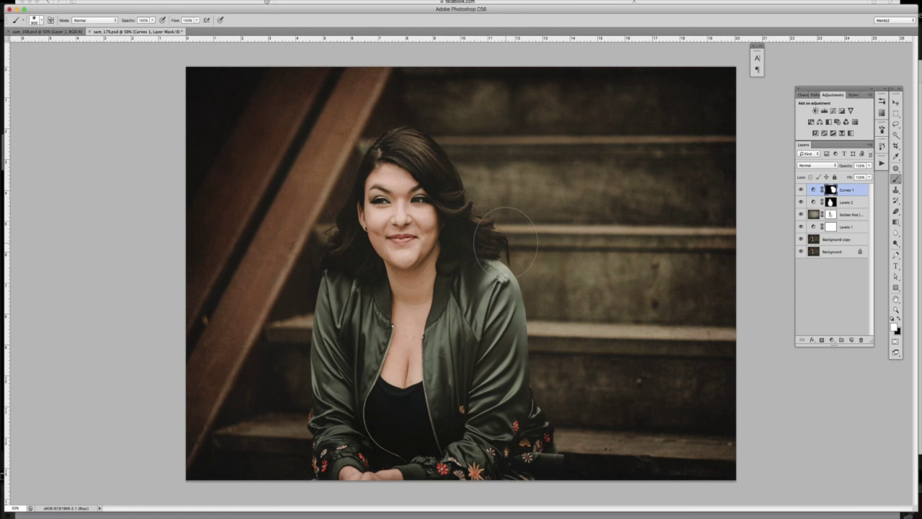
Add a second Curves adjustment that darkens tones sampled from the woman's cheek beside her hair, and invert its mask to black.
{"action": "scroll", "coordinate": [505, 242], "scroll_direction": "up", "scroll_amount": 5}
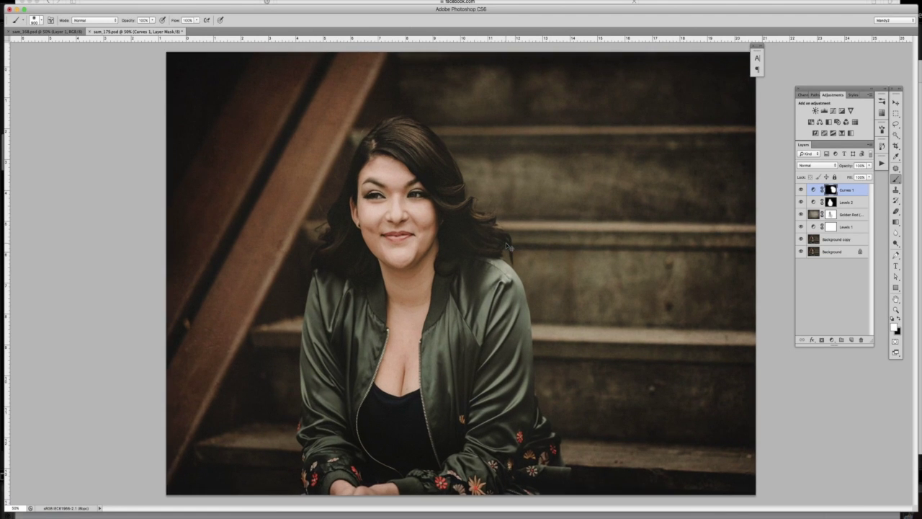
{"action": "scroll", "coordinate": [508, 247], "scroll_direction": "up", "scroll_amount": 3}
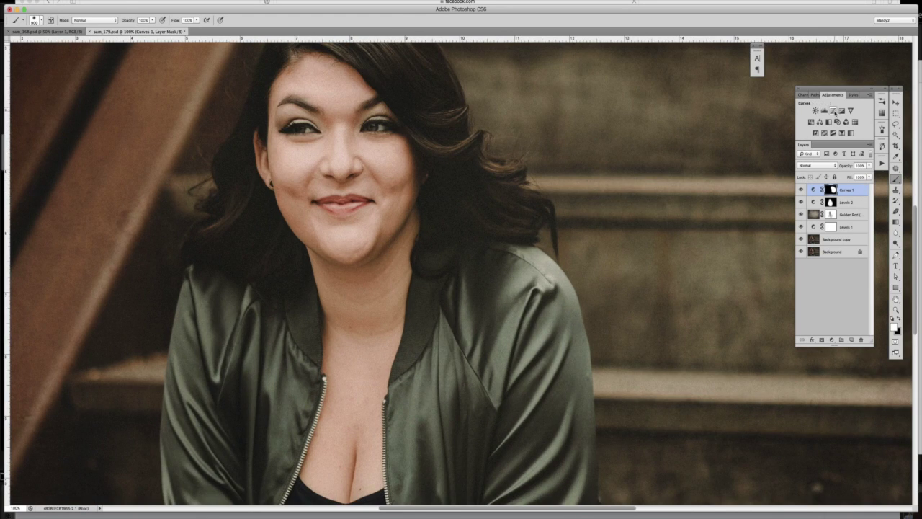
{"action": "left_click", "coordinate": [834, 111]}
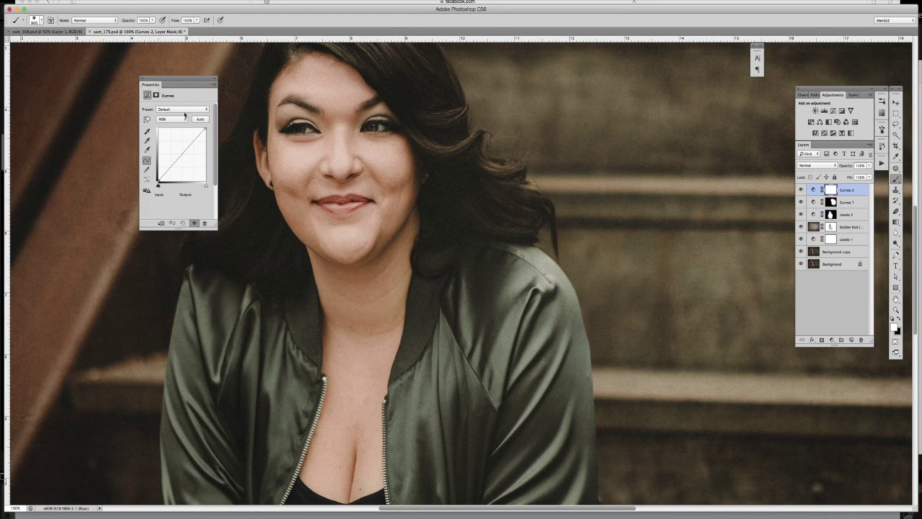
{"action": "left_click", "coordinate": [147, 120]}
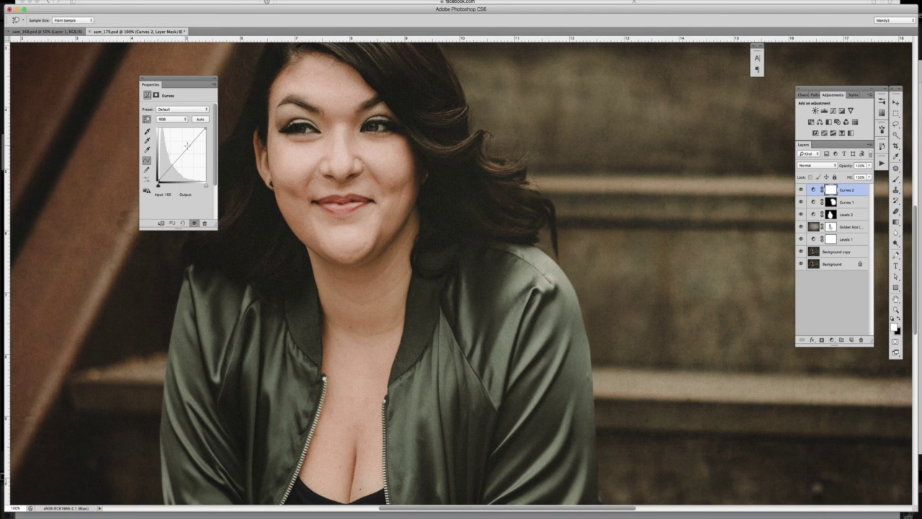
{"action": "left_click", "coordinate": [402, 186]}
{"action": "left_click_drag", "start_coordinate": [403, 189], "coordinate": [403, 193]}
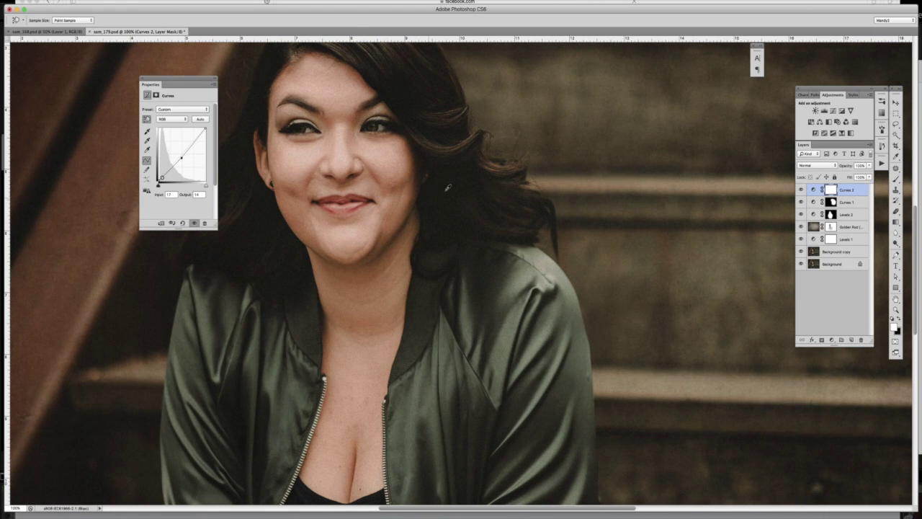
{"action": "left_click", "coordinate": [156, 95]}
{"action": "key", "text": "b"}
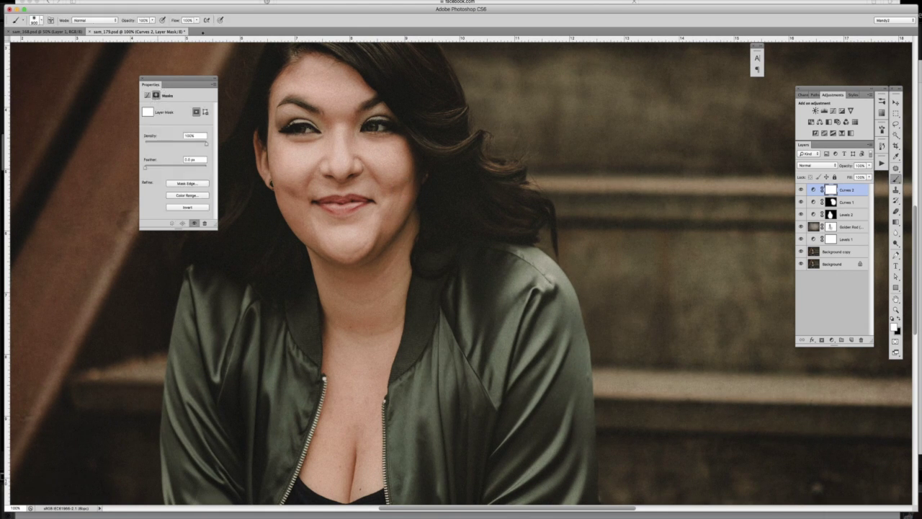
{"action": "left_click", "coordinate": [202, 206]}
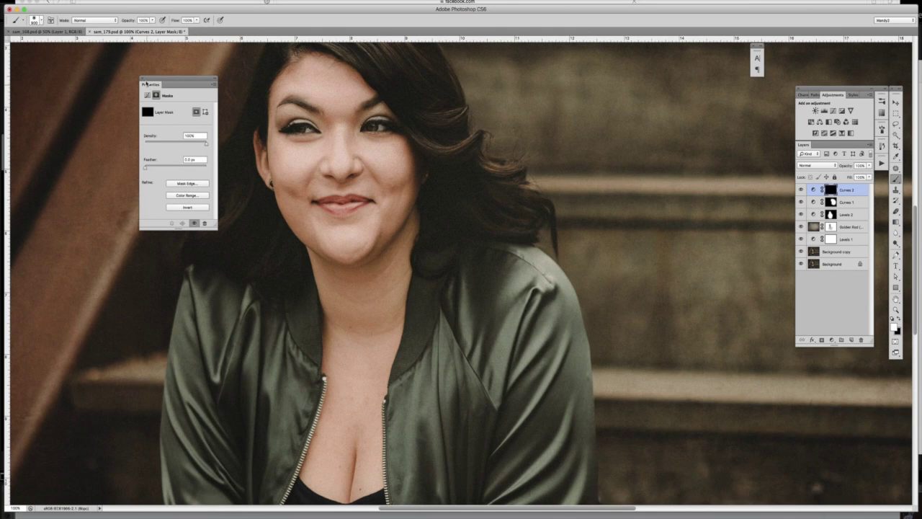
{"action": "left_click", "coordinate": [142, 79]}
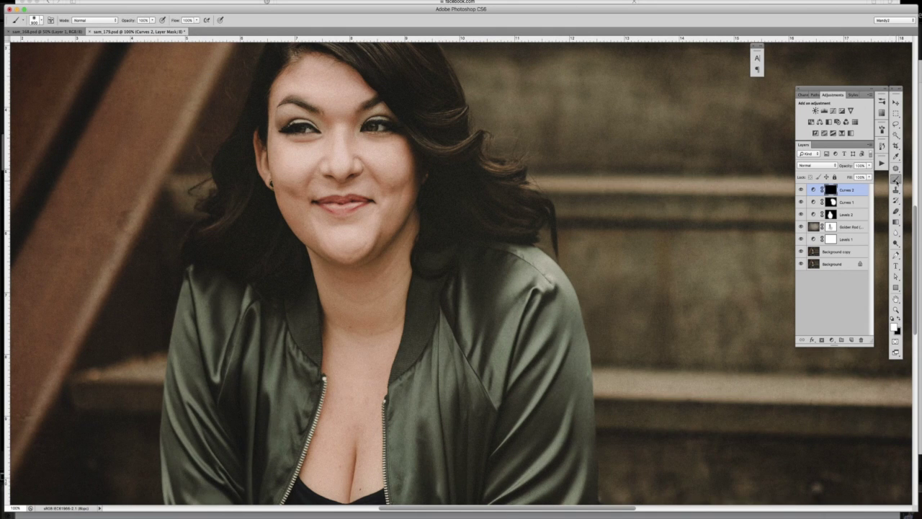
Paint white on the second Curves mask over the woman's cheek, using a smaller brush at just under 70% opacity.
{"action": "left_click_drag", "start_coordinate": [407, 171], "coordinate": [415, 179]}
{"action": "left_click_drag", "start_coordinate": [399, 173], "coordinate": [400, 175]}
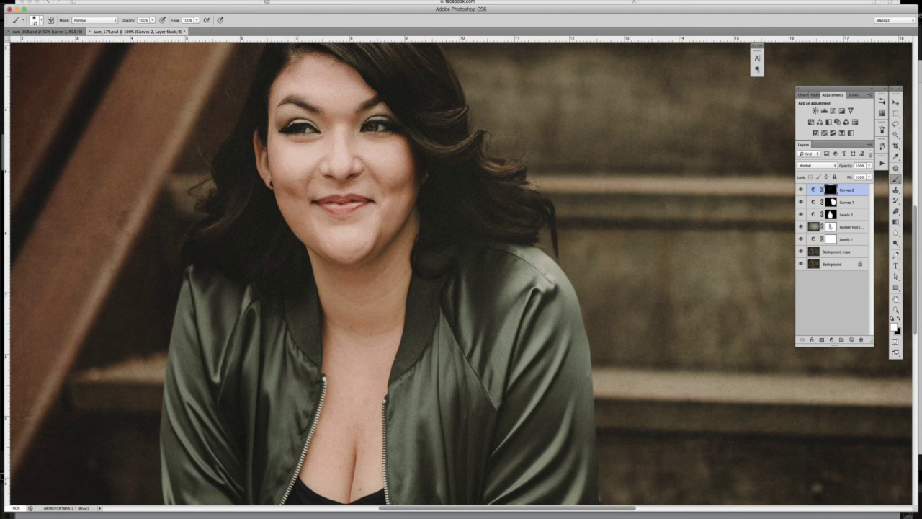
{"action": "left_click_drag", "start_coordinate": [152, 21], "coordinate": [133, 30]}
{"action": "key", "text": "x"}
{"action": "left_click_drag", "start_coordinate": [155, 22], "coordinate": [165, 31]}
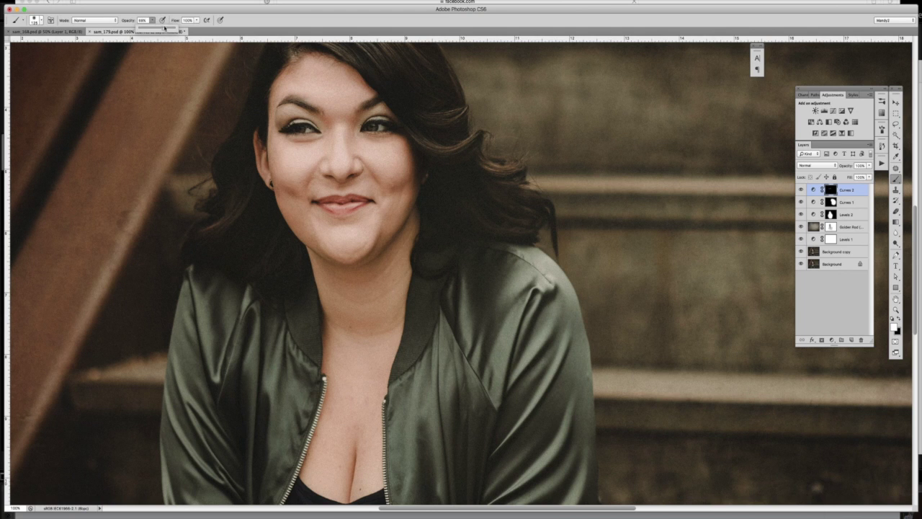
{"action": "left_click", "coordinate": [251, 24]}
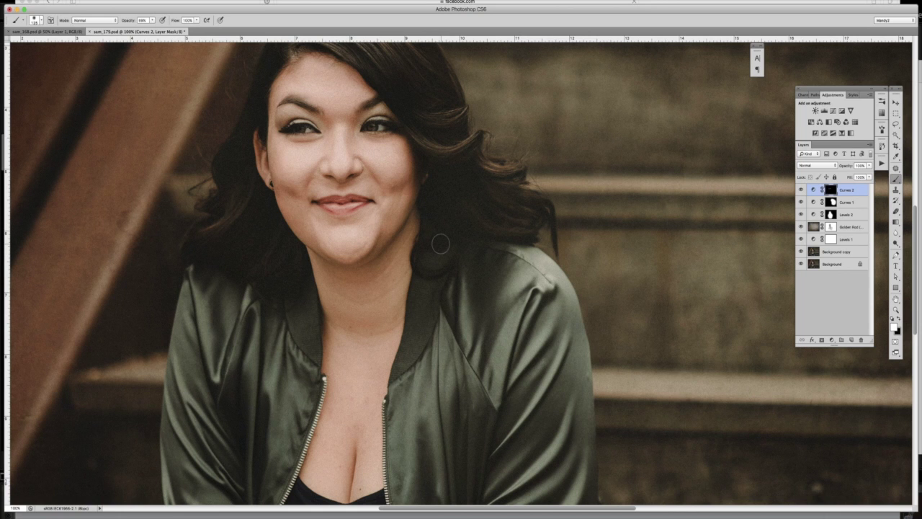
{"action": "key", "text": "super+minus"}
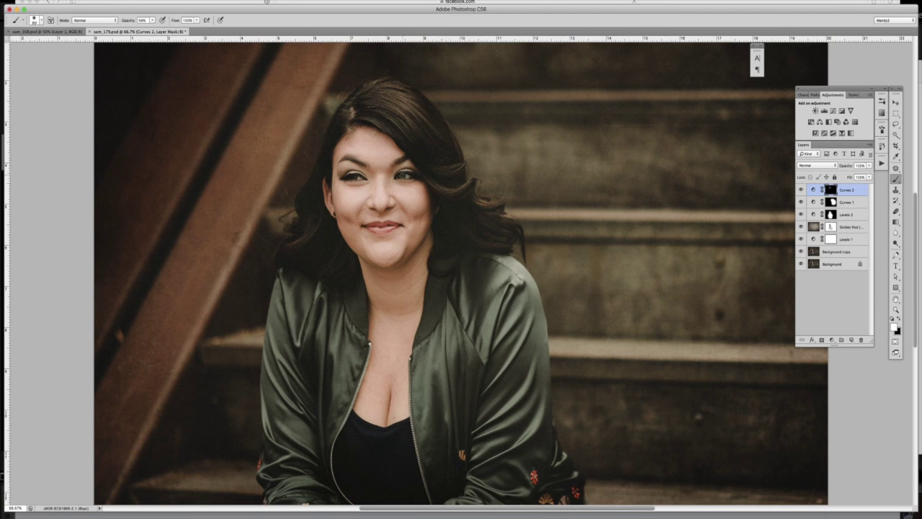
{"action": "key", "text": "super+plus"}
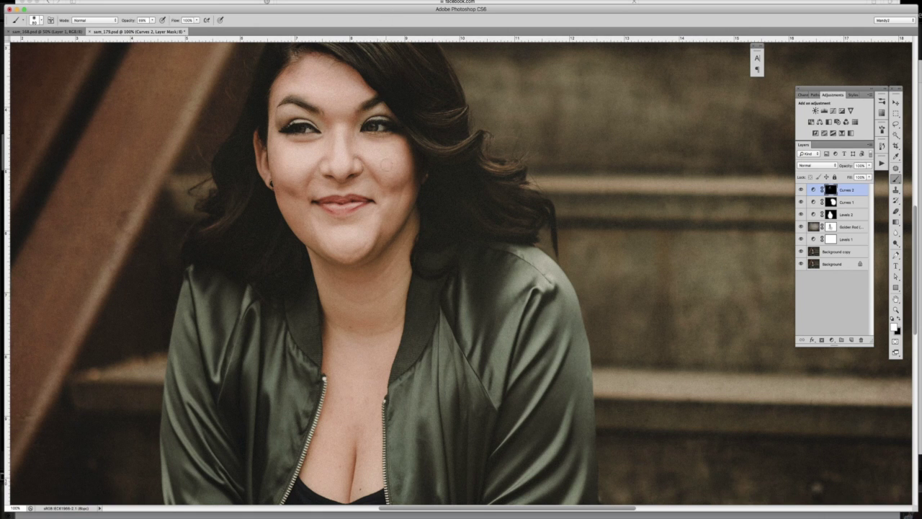
Refine the darkening on the woman's face through the second Curves mask, varying the brush size, and review the portrait.
{"action": "key", "text": "bracketright"}
{"action": "key", "text": "bracketright"}
{"action": "key", "text": "bracketleft"}
{"action": "key", "text": "bracketleft"}
{"action": "key", "text": "bracketleft"}
{"action": "key", "text": "bracketright"}
{"action": "key", "text": "bracketright"}
{"action": "key", "text": "super+minus"}
{"action": "key", "text": "super+minus"}
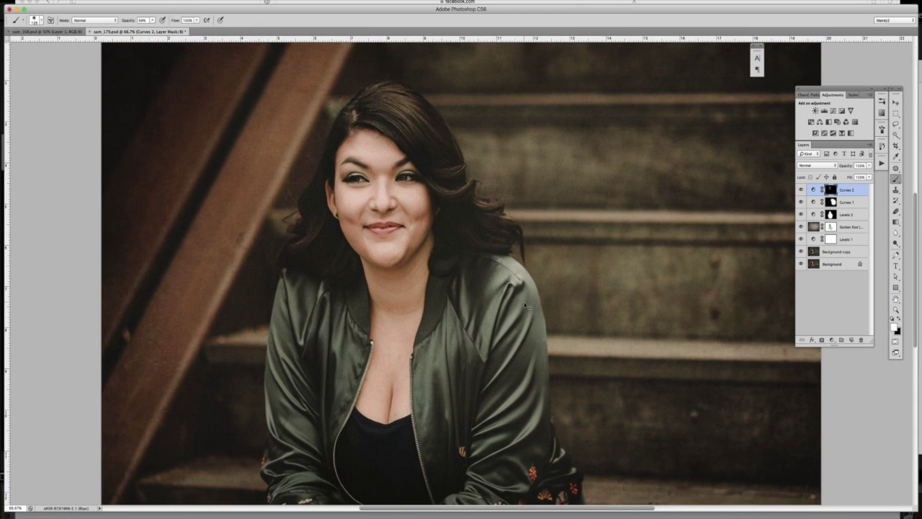
Extend the white painting on the second Curves mask with progressively larger brushes, raising the brush opacity to 100%.
{"action": "key", "text": "bracketright"}
{"action": "key", "text": "bracketright"}
{"action": "key", "text": "bracketright"}
{"action": "key", "text": "bracketright"}
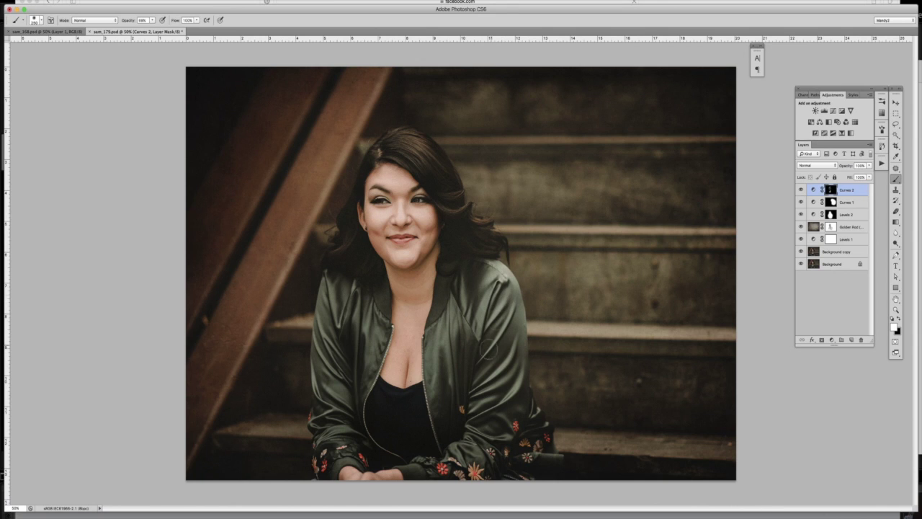
{"action": "left_click", "coordinate": [152, 20]}
{"action": "left_click_drag", "start_coordinate": [160, 30], "coordinate": [189, 32]}
{"action": "key", "text": "bracketright"}
{"action": "key", "text": "bracketright"}
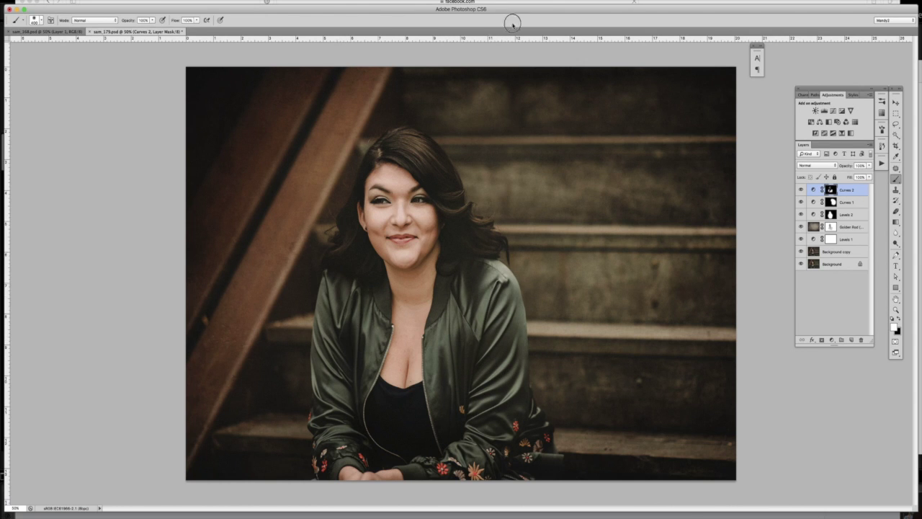
Compare the portrait with the second Curves adjustment switched on and off.
{"action": "left_click", "coordinate": [801, 190]}
{"action": "left_click", "coordinate": [802, 191]}
{"action": "left_click", "coordinate": [802, 191]}
{"action": "left_click", "coordinate": [805, 189]}
{"action": "left_click", "coordinate": [805, 190]}
{"action": "left_click", "coordinate": [805, 190]}
{"action": "left_click", "coordinate": [805, 189]}
Touch up the second Curves mask around the woman's face with a smaller black brush at about 51% opacity.
{"action": "key", "text": "super+equal"}
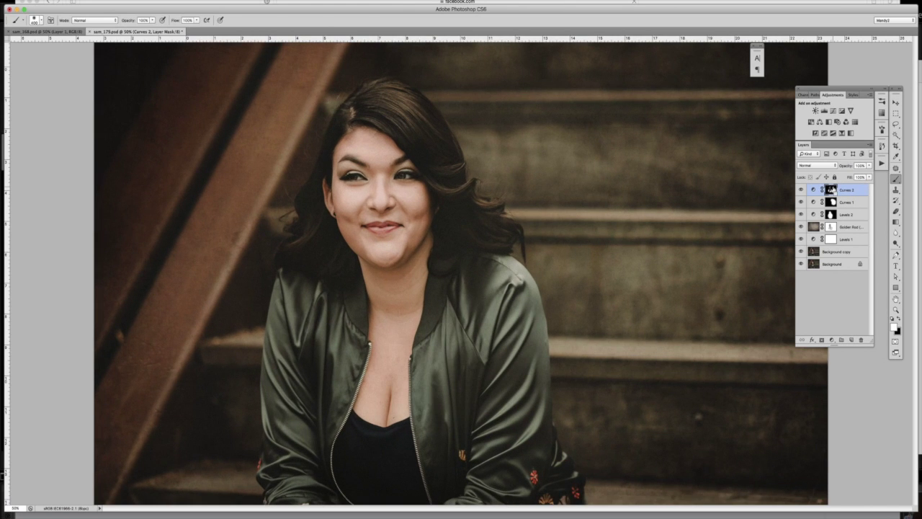
{"action": "key", "text": "super+equal"}
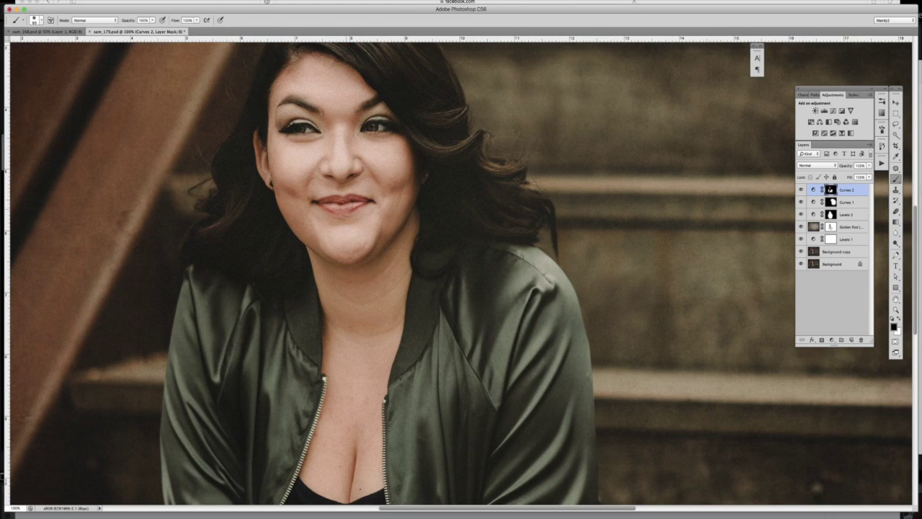
{"action": "left_click", "coordinate": [152, 20]}
{"action": "left_click_drag", "start_coordinate": [153, 28], "coordinate": [142, 30]}
{"action": "key", "text": "super+minus"}
{"action": "key", "text": "super+minus"}
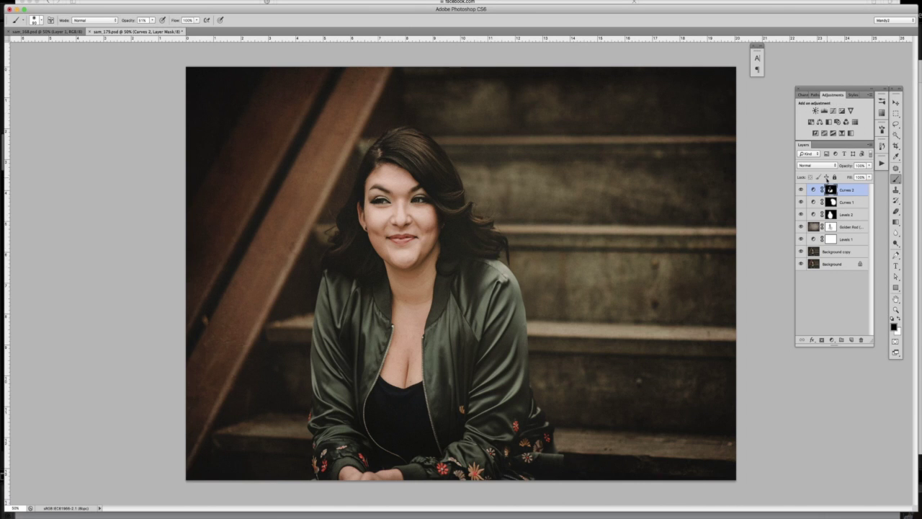
Add a third Curves adjustment that slightly shifts tones sampled from the stairs beside the woman's hair, and invert its mask to black.
{"action": "left_click", "coordinate": [842, 111]}
{"action": "left_click", "coordinate": [147, 119]}
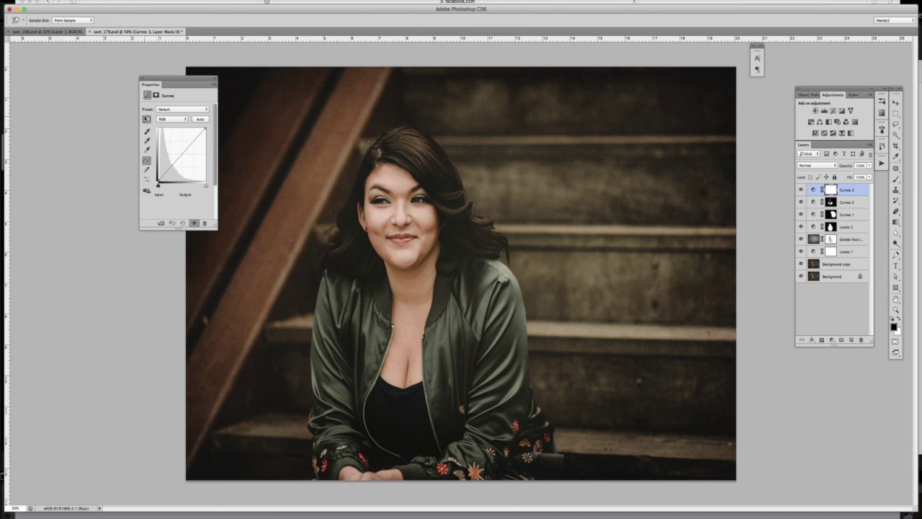
{"action": "left_click", "coordinate": [527, 191]}
{"action": "left_click_drag", "start_coordinate": [527, 191], "coordinate": [527, 188]}
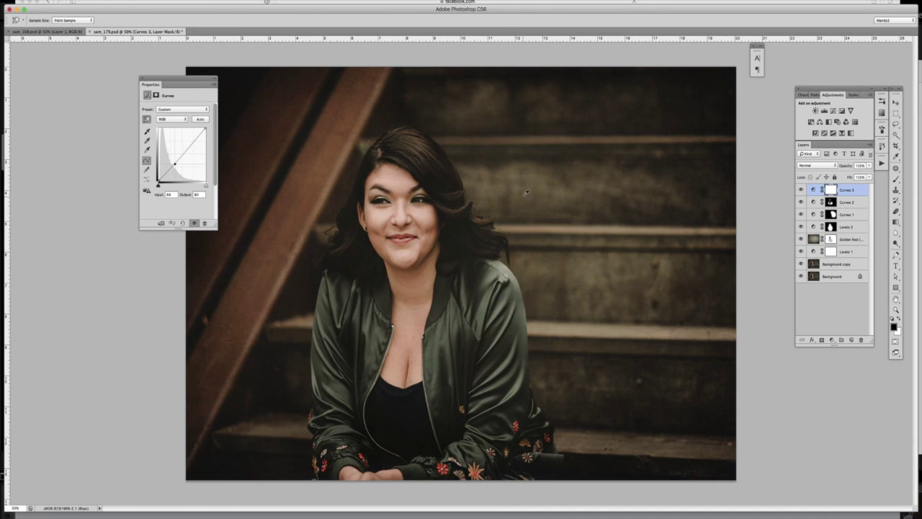
{"action": "left_click", "coordinate": [157, 95]}
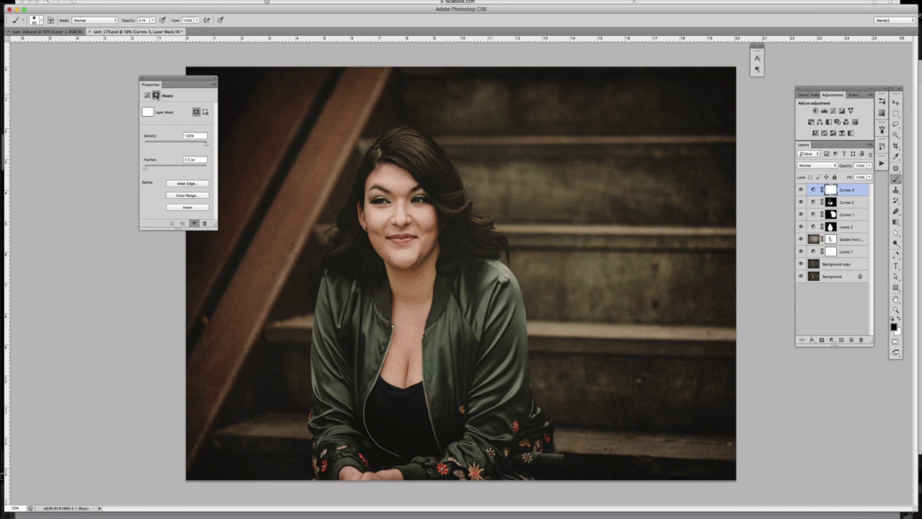
{"action": "left_click", "coordinate": [204, 207]}
{"action": "left_click", "coordinate": [142, 80]}
{"action": "key", "text": "x"}
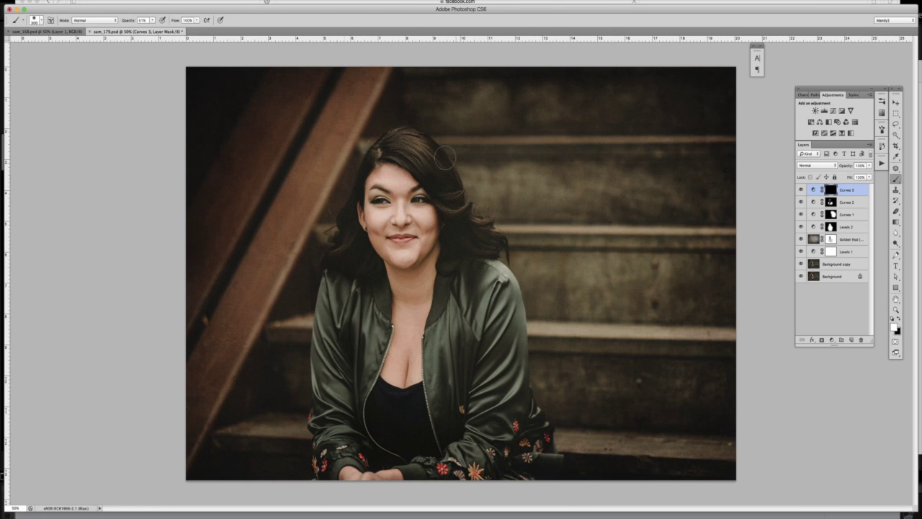
Paint white at 100% opacity on the third Curves mask over the stairs beside the woman, comparing with the sam_168.psd portrait.
{"action": "left_click", "coordinate": [154, 20]}
{"action": "left_click_drag", "start_coordinate": [153, 29], "coordinate": [174, 29]}
{"action": "left_click", "coordinate": [67, 32]}
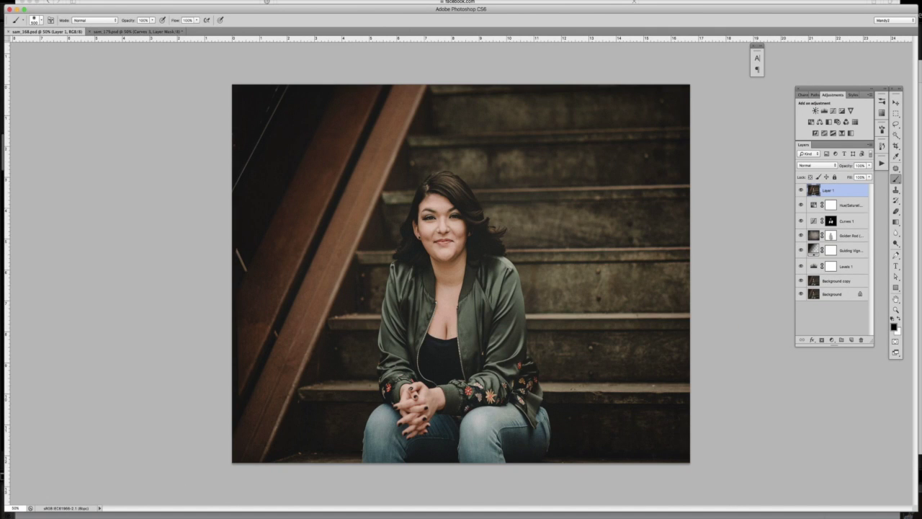
{"action": "left_click", "coordinate": [152, 32]}
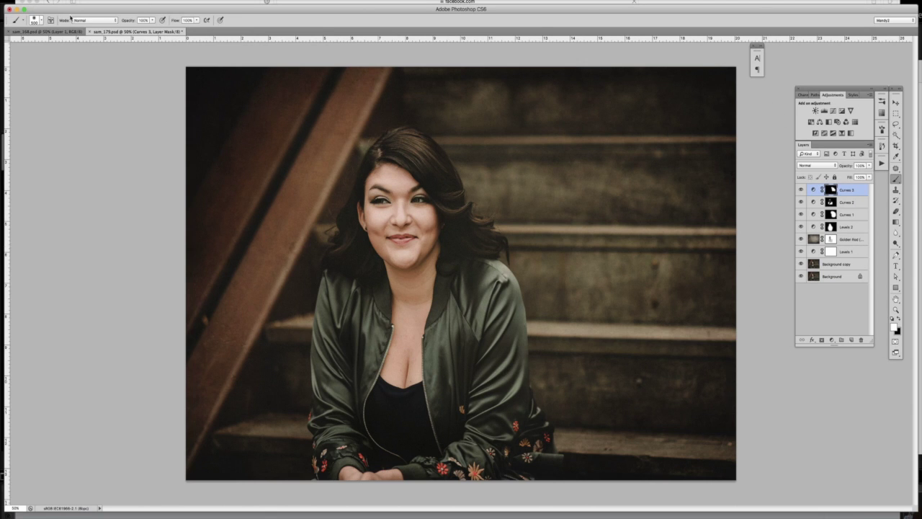
{"action": "left_click", "coordinate": [63, 32]}
Add a Selective Color adjustment that slightly reduces the black amount in the Blacks.
{"action": "left_click", "coordinate": [843, 133]}
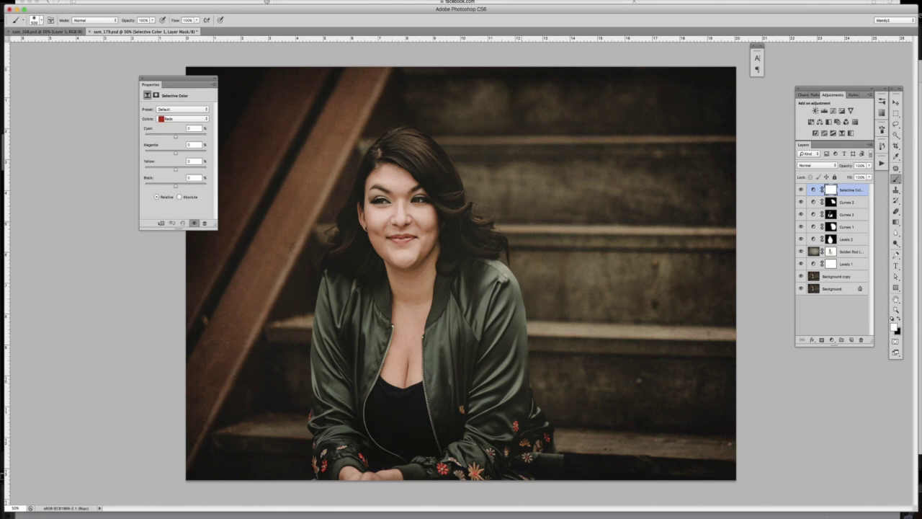
{"action": "left_click", "coordinate": [181, 118]}
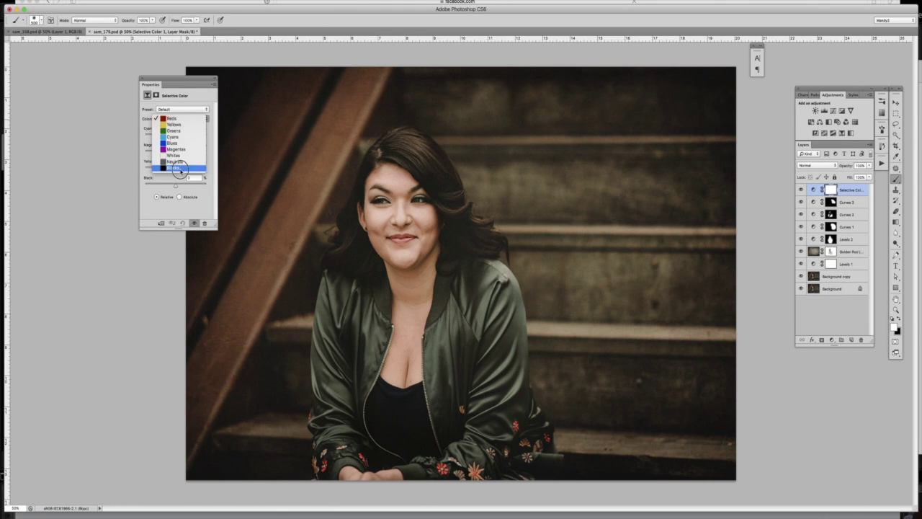
{"action": "left_click", "coordinate": [180, 169]}
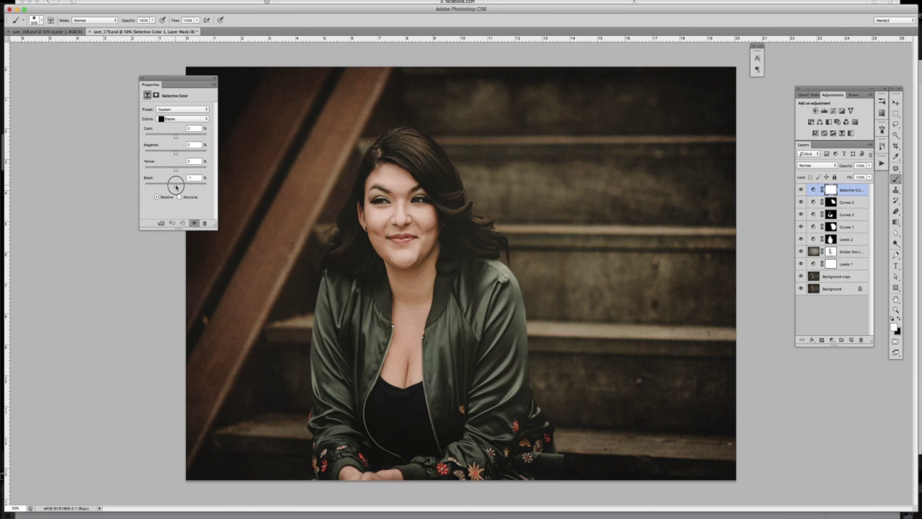
{"action": "left_click_drag", "start_coordinate": [176, 185], "coordinate": [173, 185]}
{"action": "left_click", "coordinate": [142, 77]}
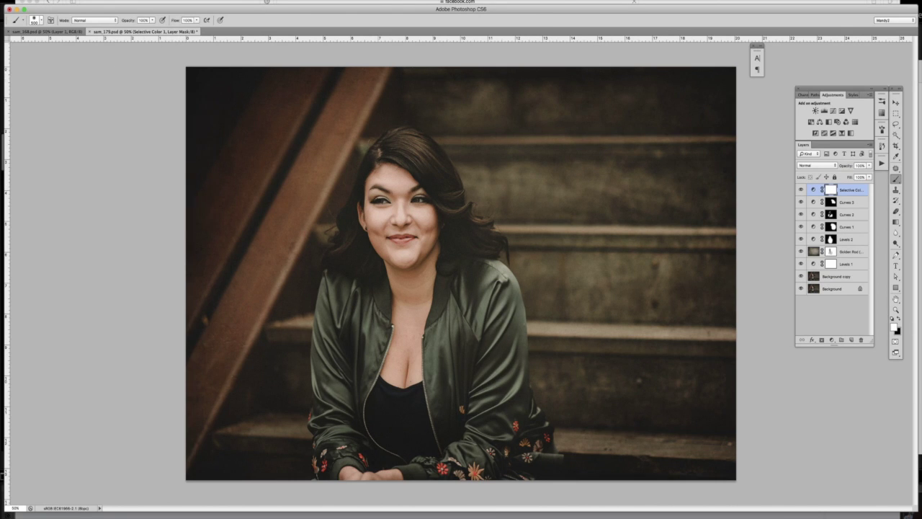
Compare the Selective Color effect on and off and lower that layer's opacity to about 51%.
{"action": "left_click", "coordinate": [802, 190]}
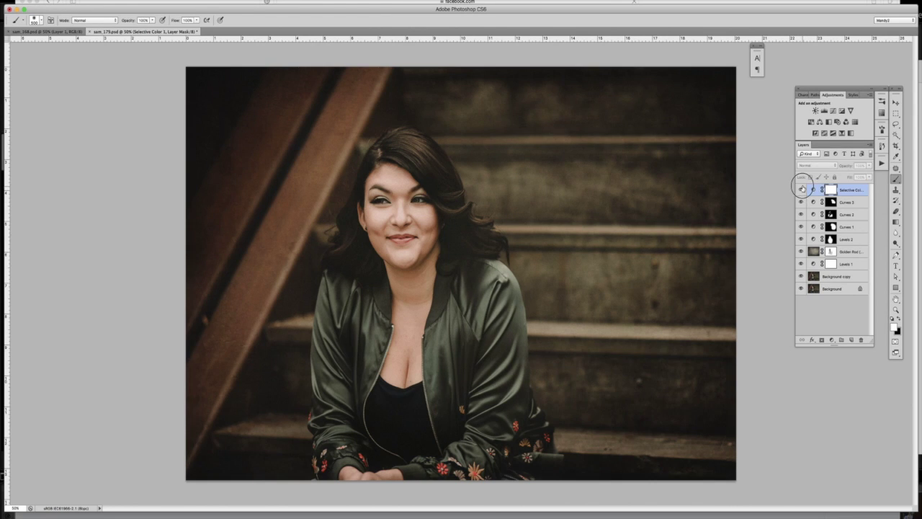
{"action": "left_click", "coordinate": [802, 189]}
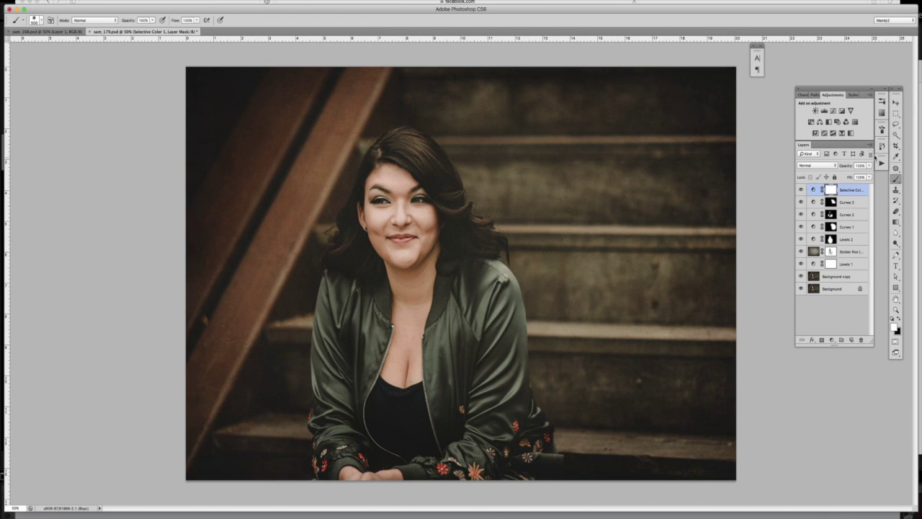
{"action": "left_click", "coordinate": [870, 167]}
{"action": "mouse_move", "coordinate": [869, 175]}
{"action": "left_mouse_down"}
{"action": "mouse_move", "coordinate": [848, 171]}
{"action": "mouse_move", "coordinate": [862, 171]}
{"action": "left_mouse_up"}
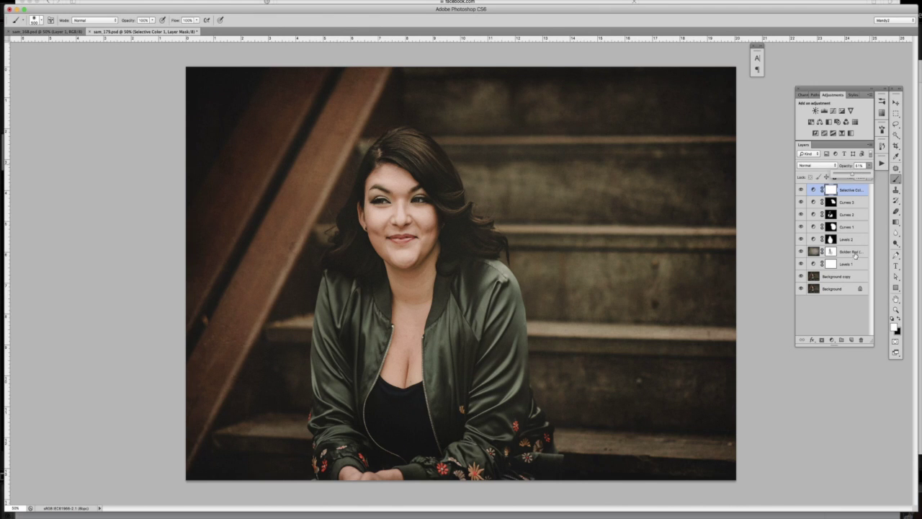
Lower the Golden Rod texture layer's opacity to about half and compare the texture on and off.
{"action": "left_click", "coordinate": [855, 251]}
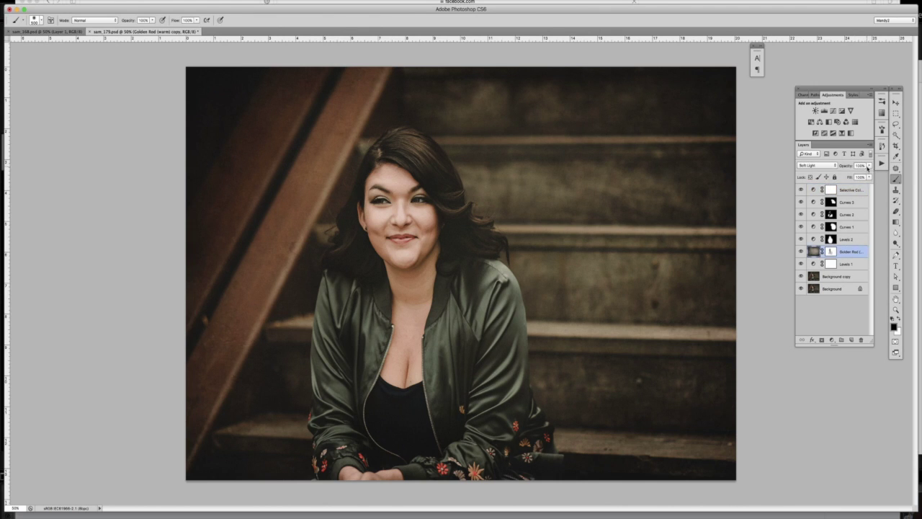
{"action": "left_click", "coordinate": [868, 167]}
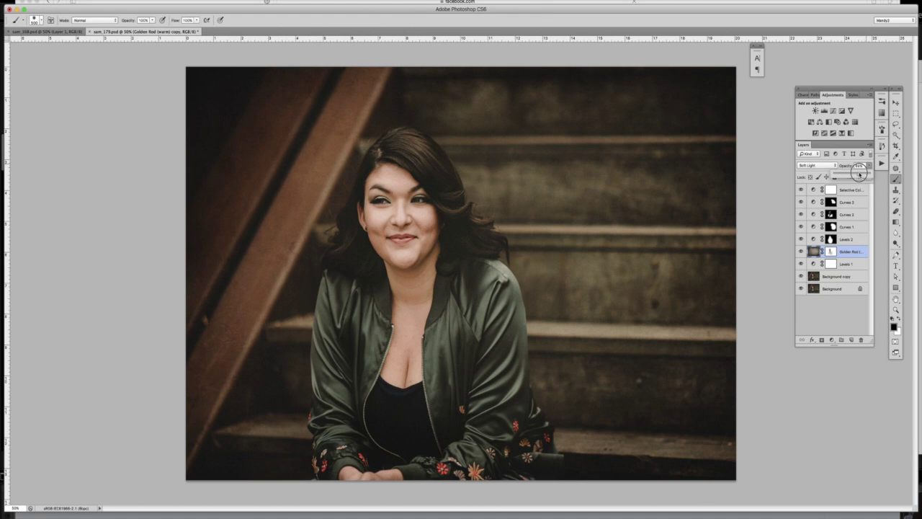
{"action": "left_click_drag", "start_coordinate": [859, 174], "coordinate": [854, 175]}
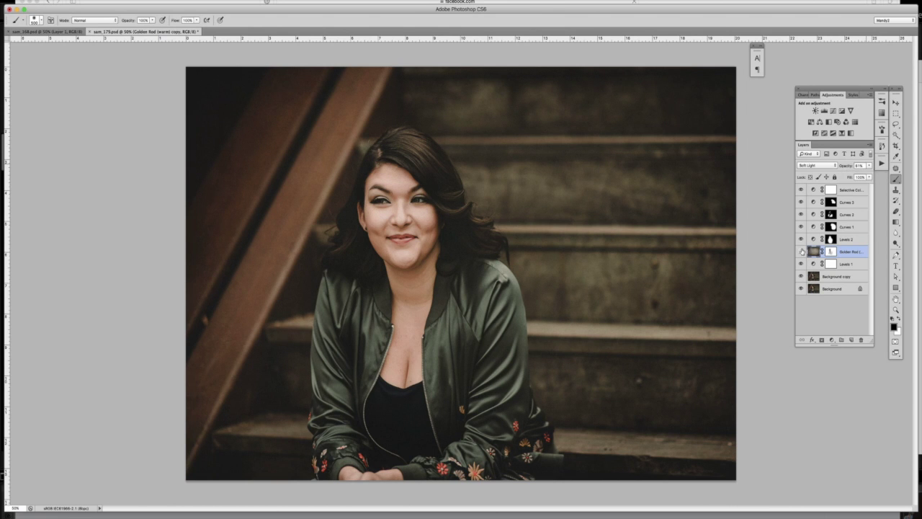
{"action": "left_click", "coordinate": [801, 251]}
{"action": "left_click", "coordinate": [801, 251]}
Compare the Selective Color adjustment on and off and reduce its layer opacity to 27%.
{"action": "left_click", "coordinate": [854, 189]}
{"action": "left_click", "coordinate": [800, 189]}
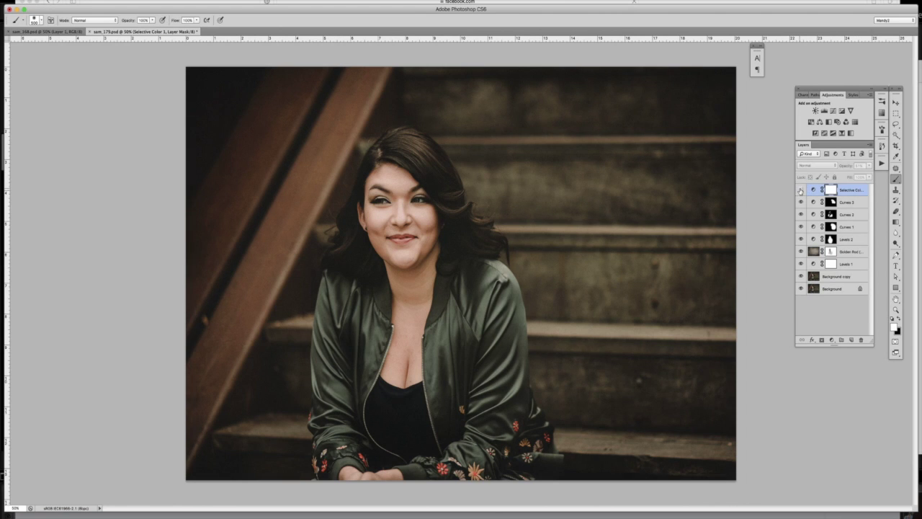
{"action": "left_click", "coordinate": [801, 189]}
{"action": "left_click", "coordinate": [870, 166]}
{"action": "left_click_drag", "start_coordinate": [866, 175], "coordinate": [846, 173]}
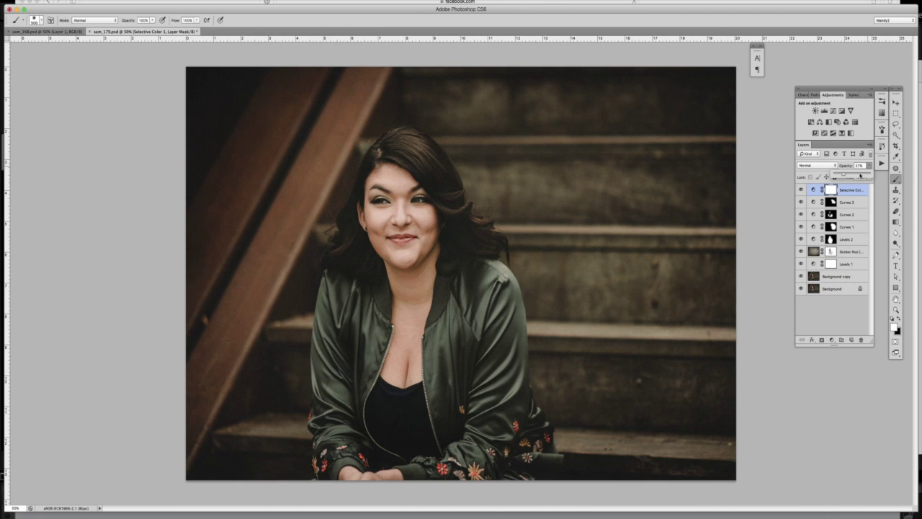
{"action": "left_click", "coordinate": [866, 187]}
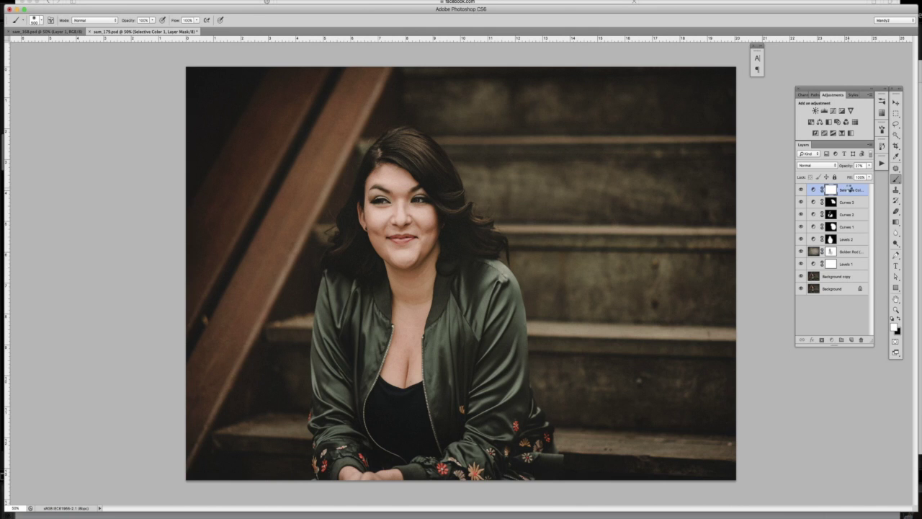
Stamp all visible layers into a new top layer and open the Unsharp Mask filter with the woman's eye in its preview.
{"action": "key", "text": "alt+shift+super+e"}
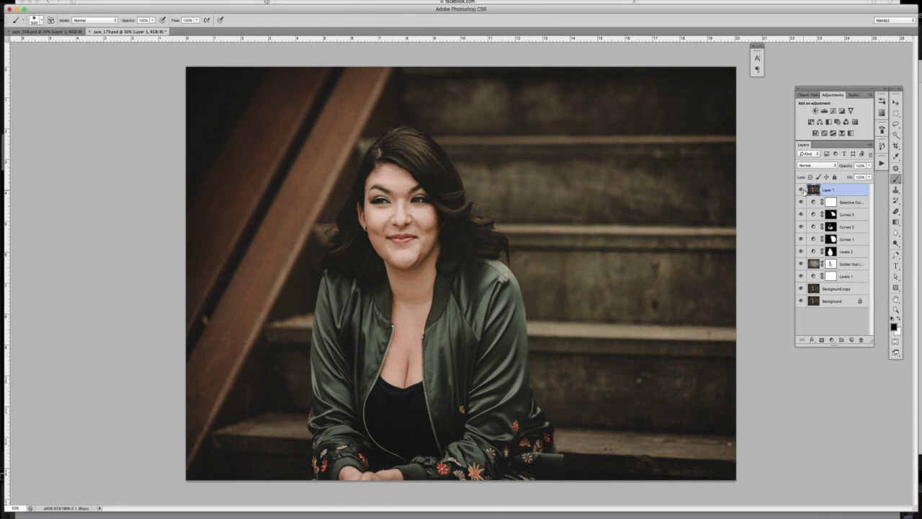
{"action": "left_click", "coordinate": [167, 1]}
{"action": "mouse_move", "coordinate": [184, 117]}
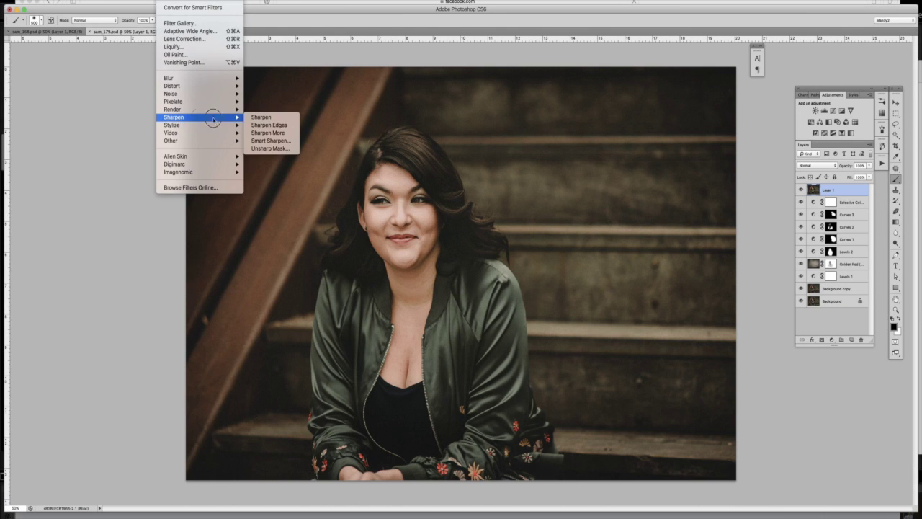
{"action": "left_click", "coordinate": [260, 149]}
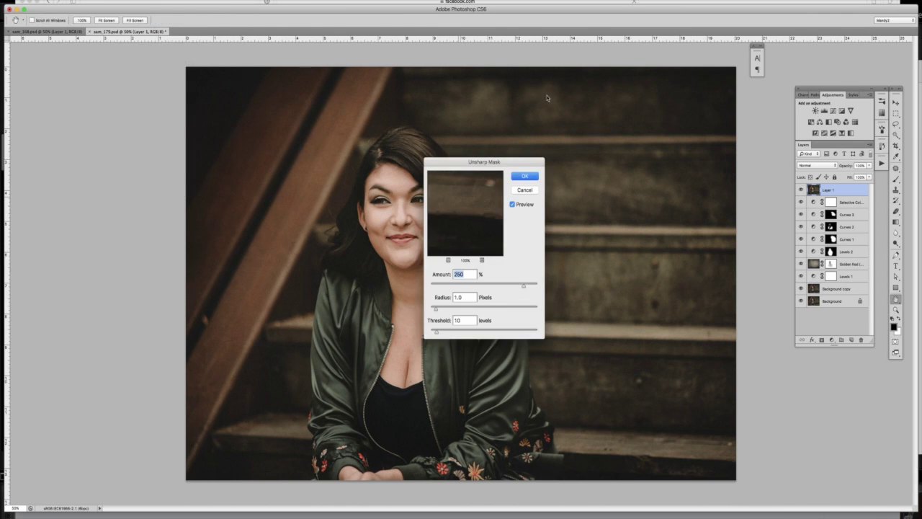
{"action": "left_click_drag", "start_coordinate": [460, 208], "coordinate": [580, 218]}
{"action": "left_click_drag", "start_coordinate": [489, 220], "coordinate": [506, 265]}
{"action": "left_click_drag", "start_coordinate": [475, 197], "coordinate": [503, 245]}
{"action": "left_click", "coordinate": [485, 214]}
{"action": "left_click", "coordinate": [474, 202]}
{"action": "mouse_move", "coordinate": [474, 202]}
{"action": "left_mouse_down"}
{"action": "mouse_move", "coordinate": [489, 216]}
{"action": "mouse_move", "coordinate": [483, 228]}
{"action": "mouse_move", "coordinate": [475, 219]}
{"action": "mouse_move", "coordinate": [486, 211]}
{"action": "left_mouse_up"}
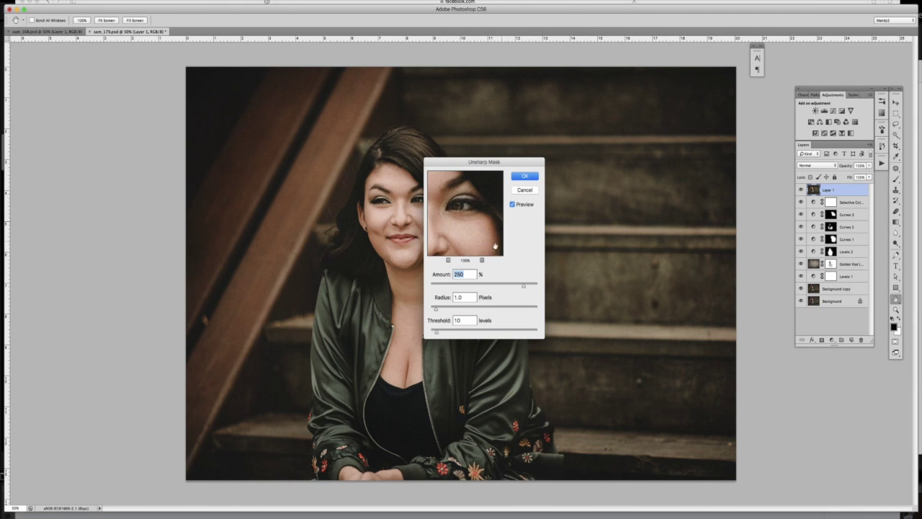
{"action": "left_click_drag", "start_coordinate": [482, 248], "coordinate": [479, 227]}
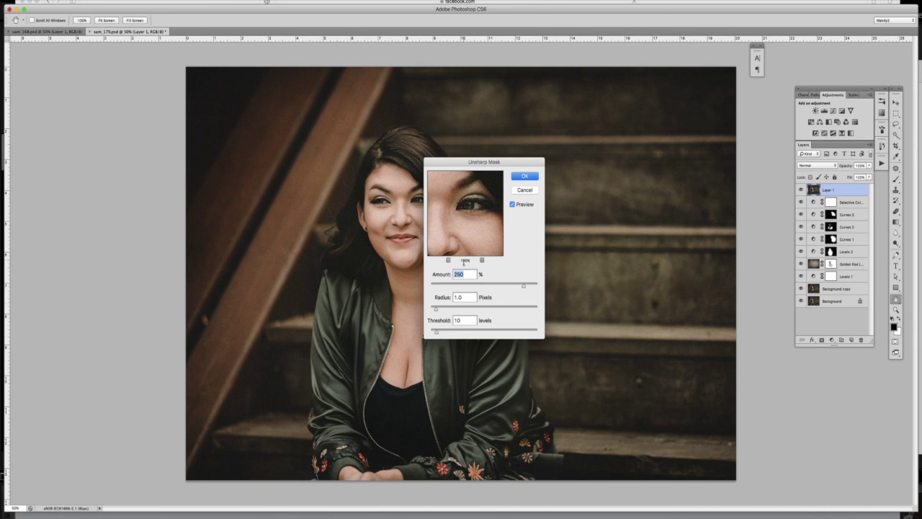
Set the Unsharp Mask amount to 200%, check both eyes in the preview and apply the sharpening to the merged layer.
{"action": "left_click", "coordinate": [435, 267]}
{"action": "type", "text": "200"}
{"action": "left_click", "coordinate": [491, 225]}
{"action": "left_click_drag", "start_coordinate": [497, 194], "coordinate": [481, 230]}
{"action": "left_click_drag", "start_coordinate": [488, 198], "coordinate": [468, 207]}
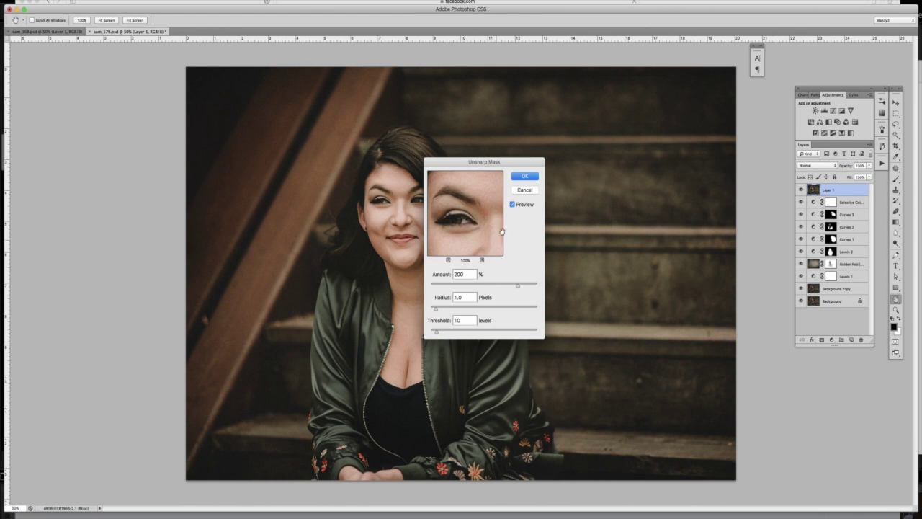
{"action": "left_click_drag", "start_coordinate": [476, 248], "coordinate": [472, 224]}
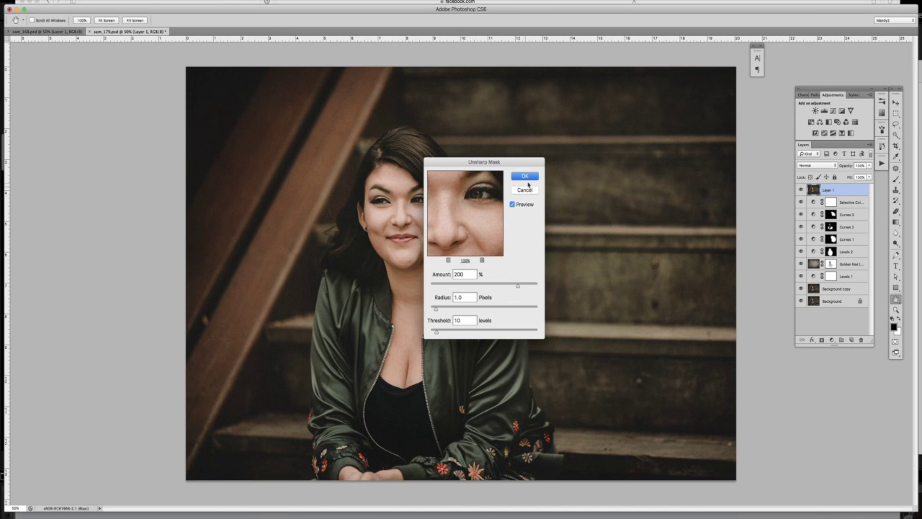
{"action": "key", "text": "Return"}
{"action": "key", "text": "b"}
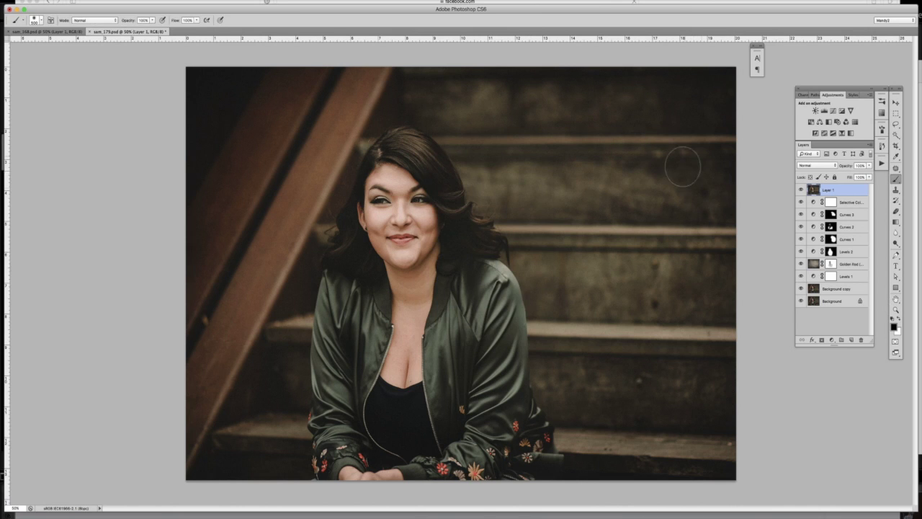
Save the sharpened portrait document in place.
{"action": "left_click", "coordinate": [54, 6]}
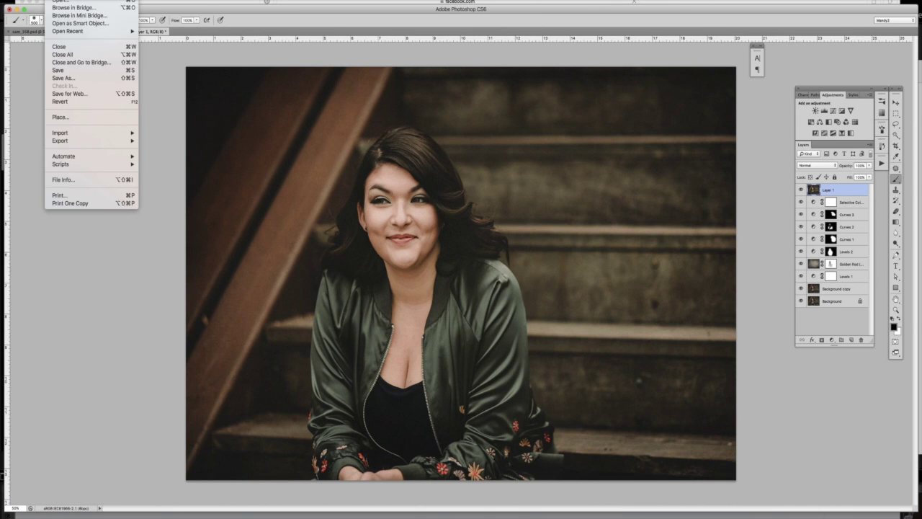
{"action": "key", "text": "Escape"}
{"action": "key", "text": "super+s"}
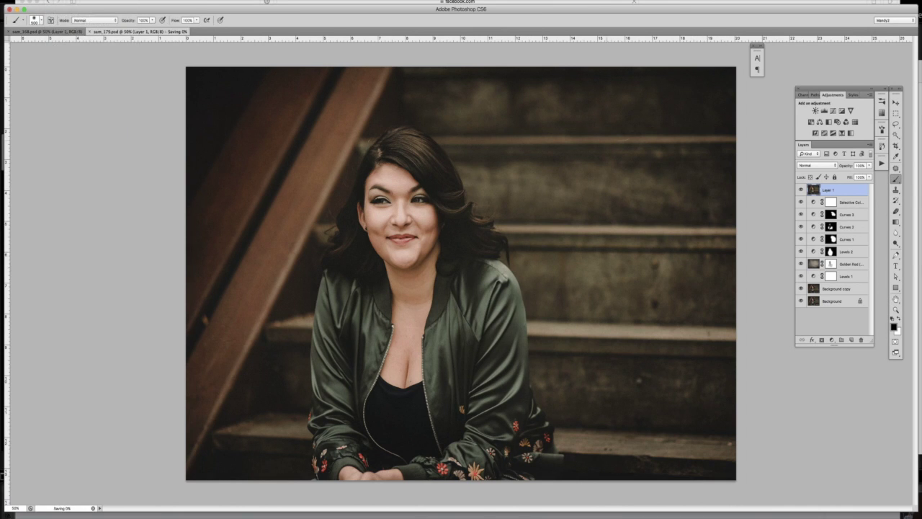